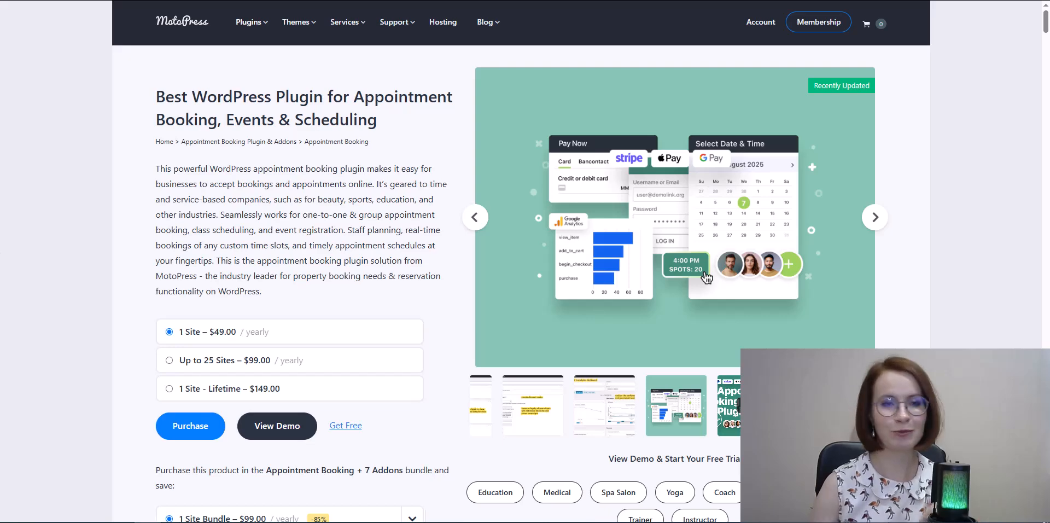
- Look through the Appointment Booking plugin's product page and open its release notes
scroll(705, 277, down, 5)
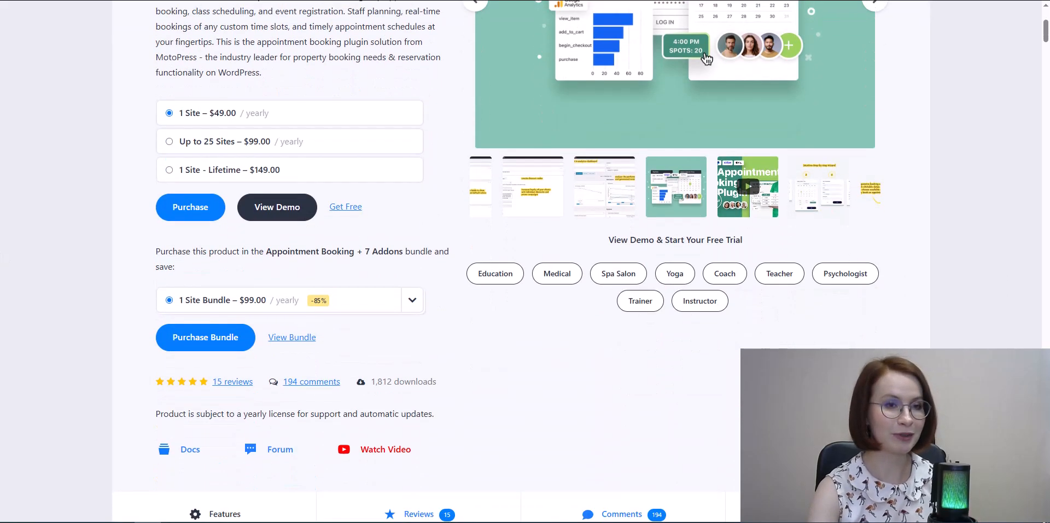
scroll(705, 278, down, 5)
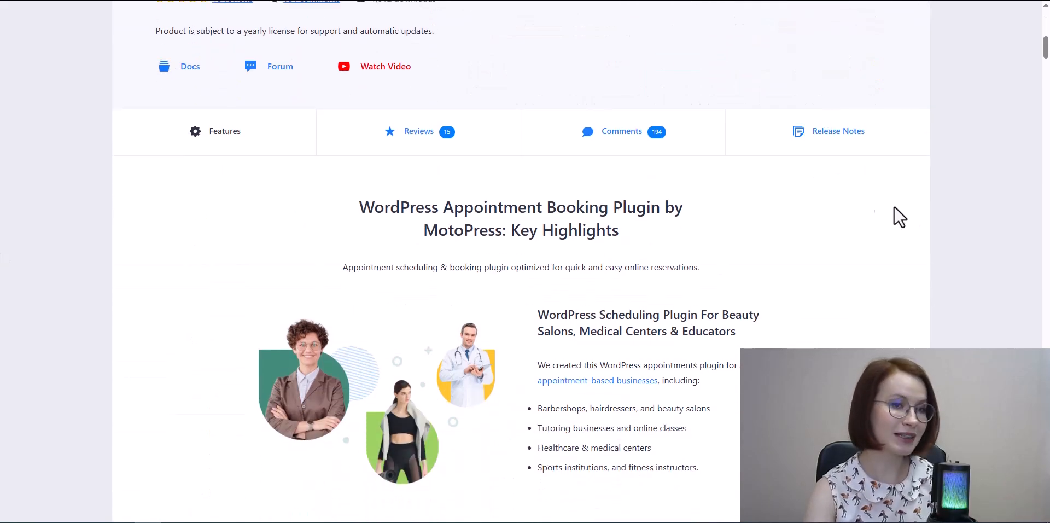
click(811, 137)
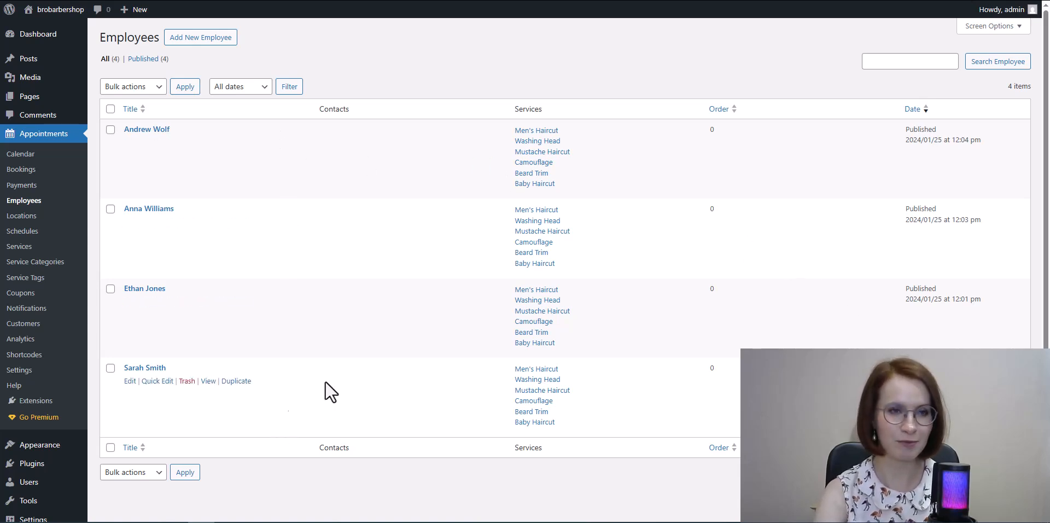
- Check the Barber choices in the booking form, and set the order of the third listed employee to 1
key(ctrl+Tab)
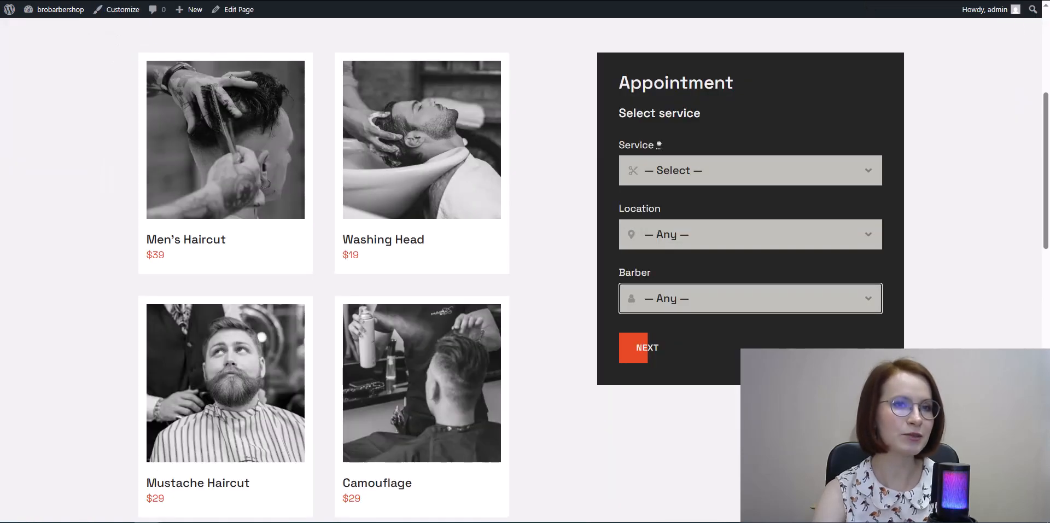
click(873, 307)
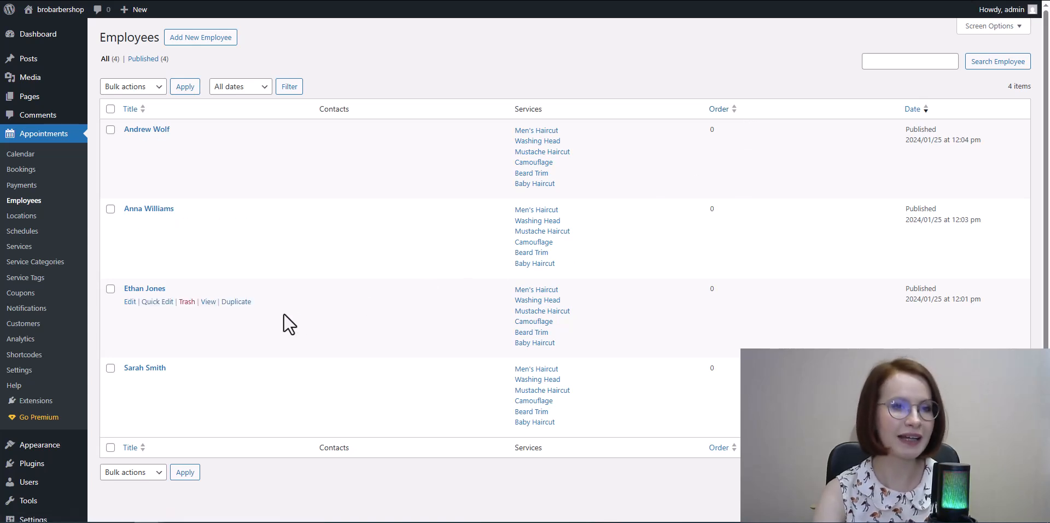
click(157, 301)
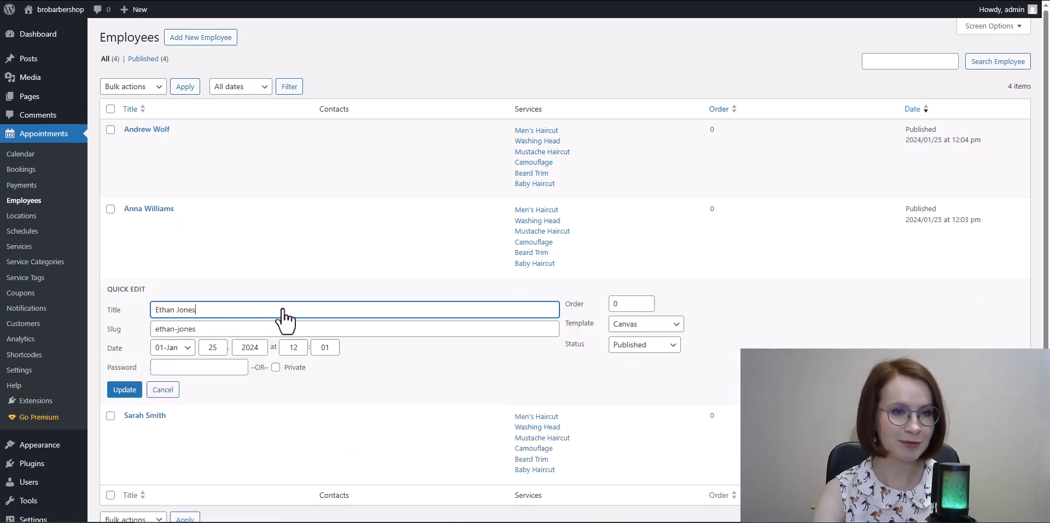
double_click(611, 303)
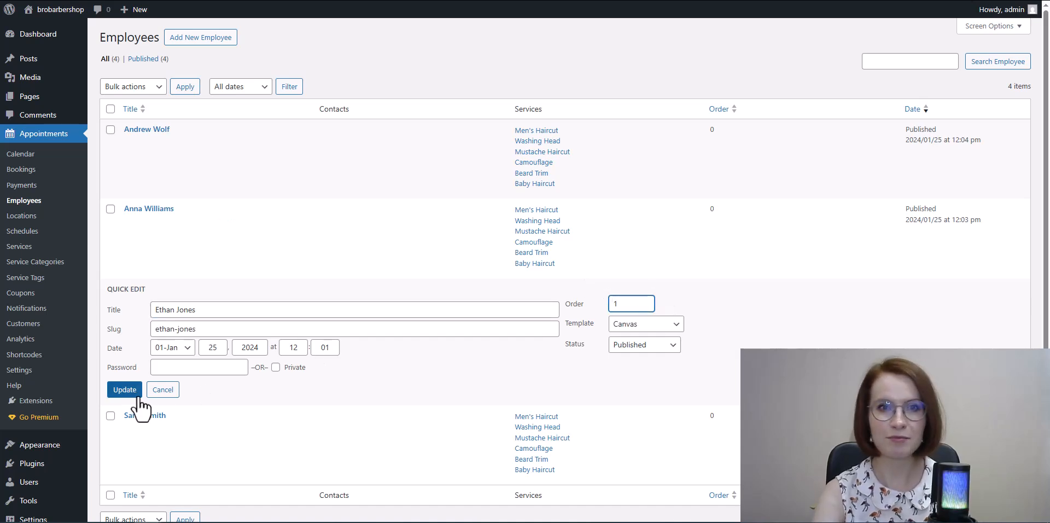
click(124, 391)
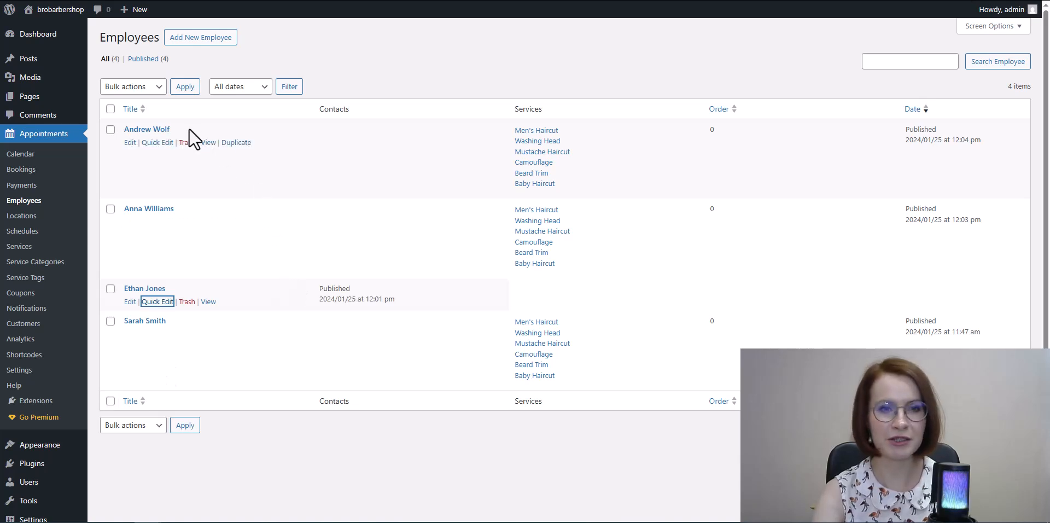
- Set the order of the first listed employee to 2 with Quick Edit and update the entry
click(157, 142)
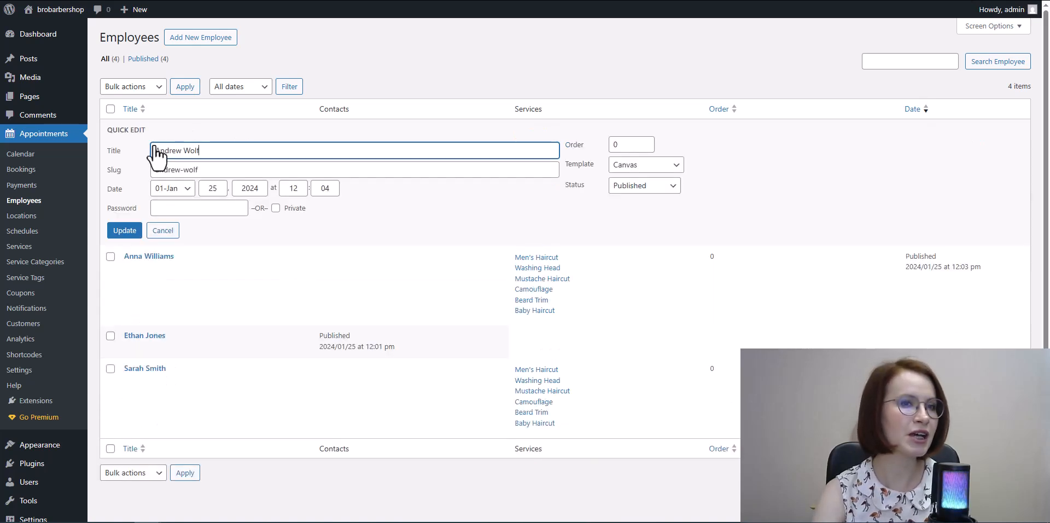
double_click(620, 145)
text(2)
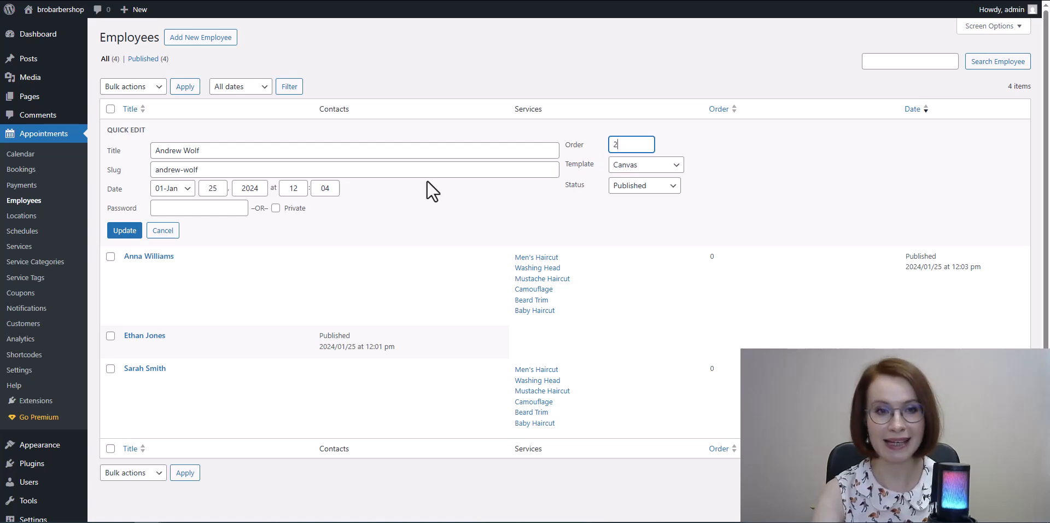
click(117, 232)
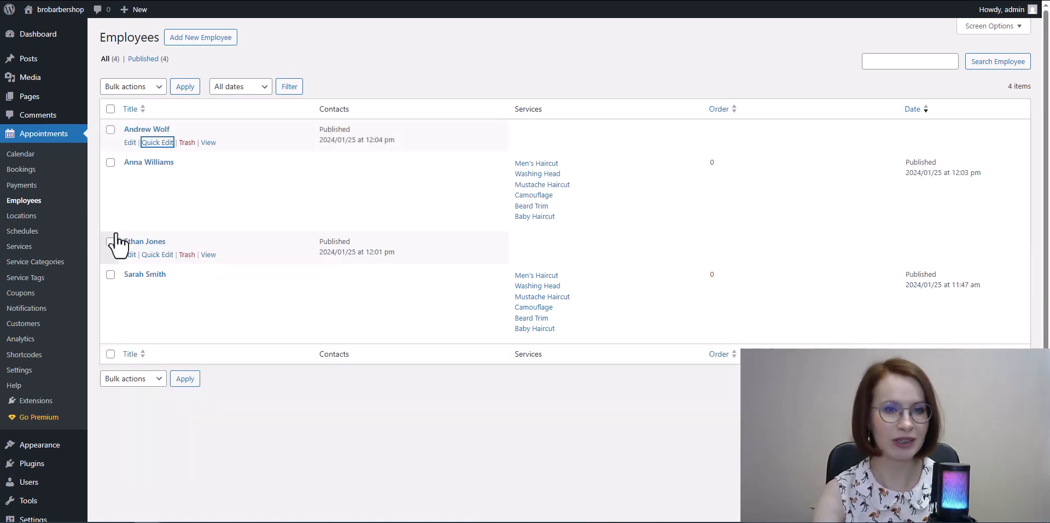
- Set the order of the fourth listed employee to 3 with Quick Edit and update the entry
click(155, 290)
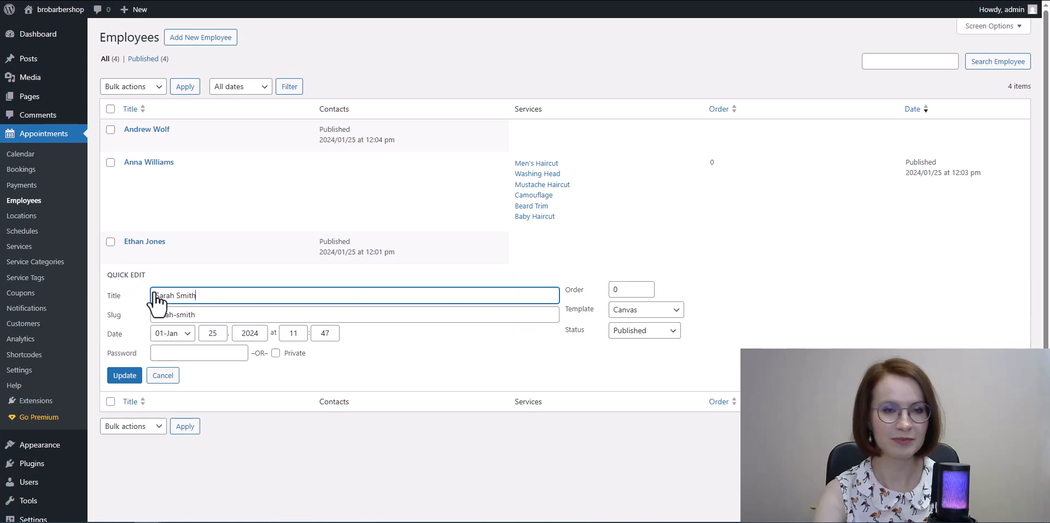
click(629, 290)
key(BackSpace)
text(3)
click(121, 377)
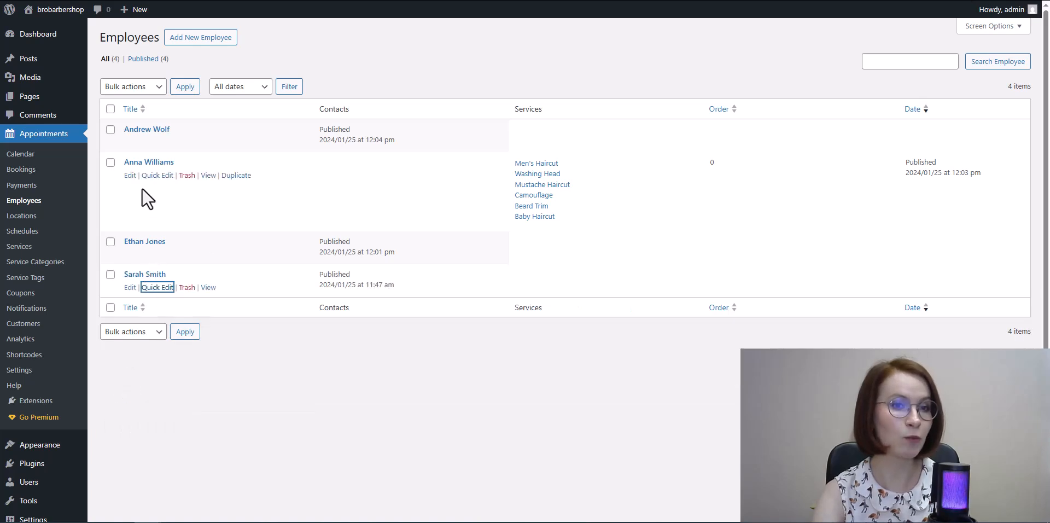
- Set the order of the second listed employee to 4 with Quick Edit and update the entry
click(156, 177)
click(612, 177)
text(2)
click(126, 264)
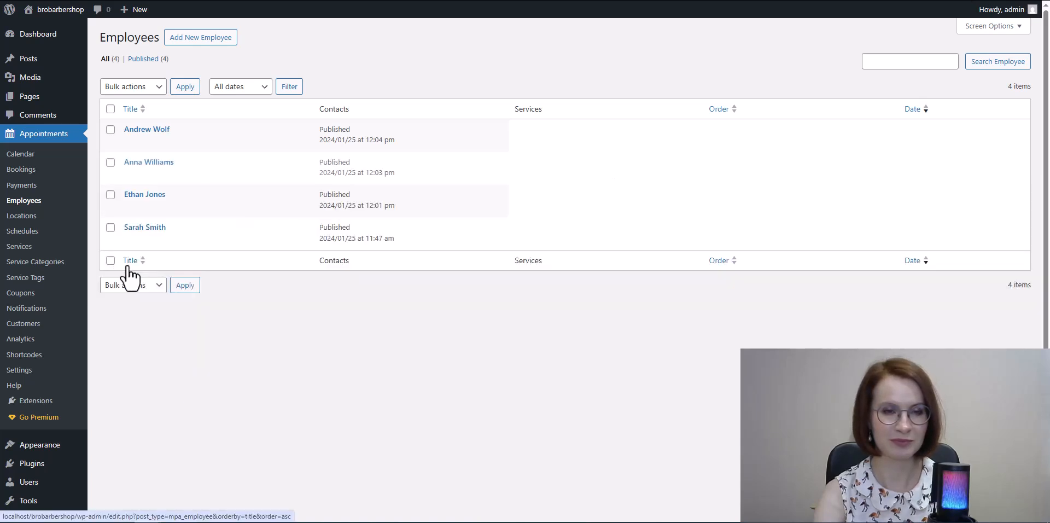
- Refresh the employee list and the booking page, and check the order of the Barber choices in the form
key(F5)
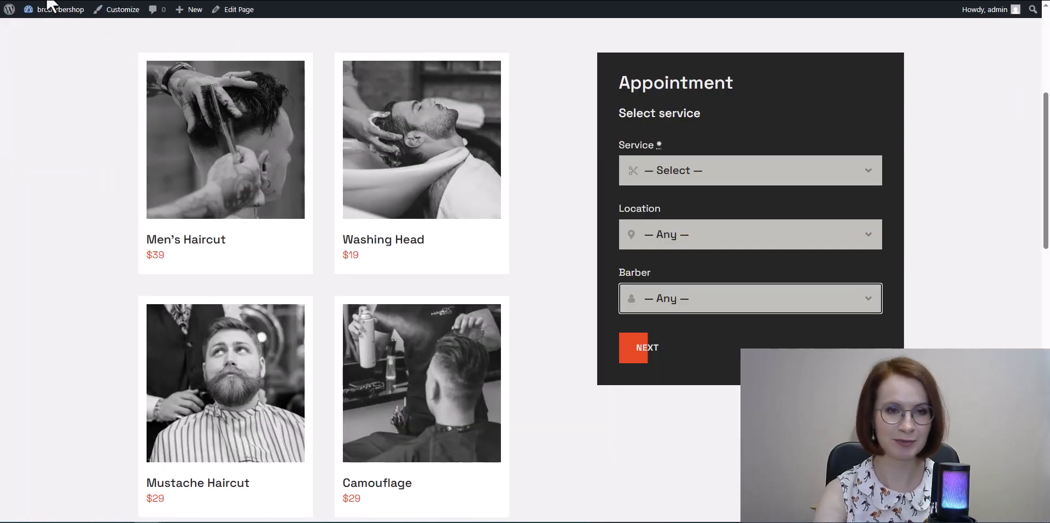
click(50, 0)
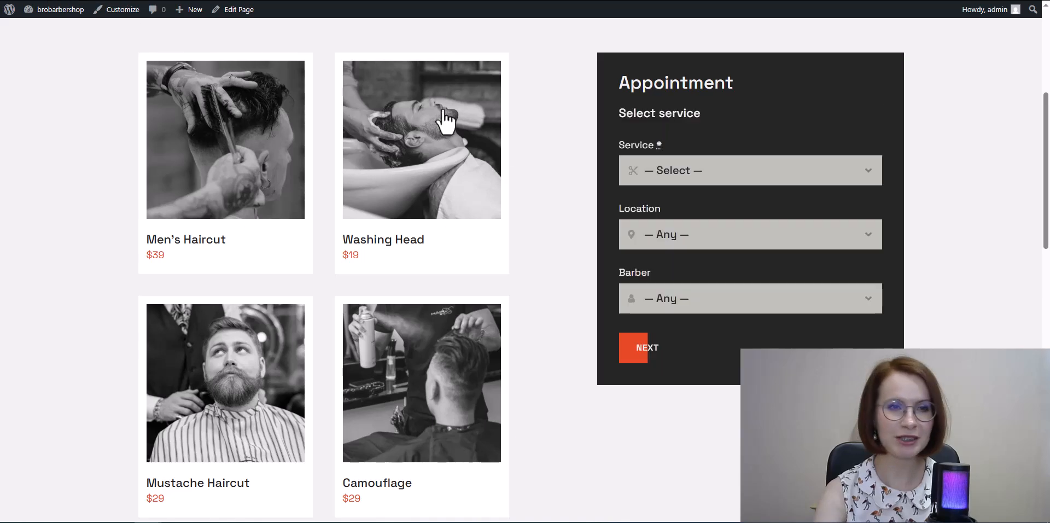
click(868, 298)
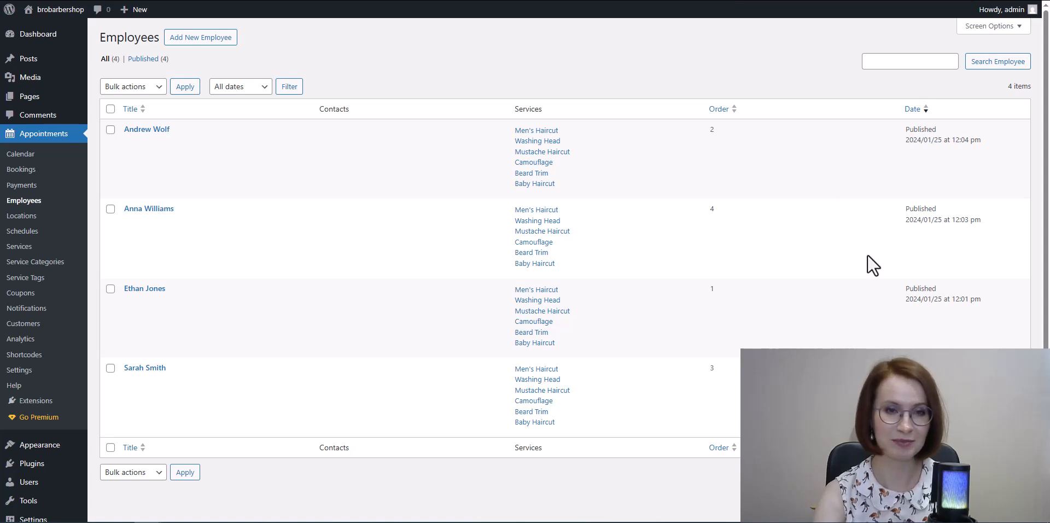
- Check the Location choices in the booking form, and set the Florida location's order to 1 with Quick Edit
click(16, 218)
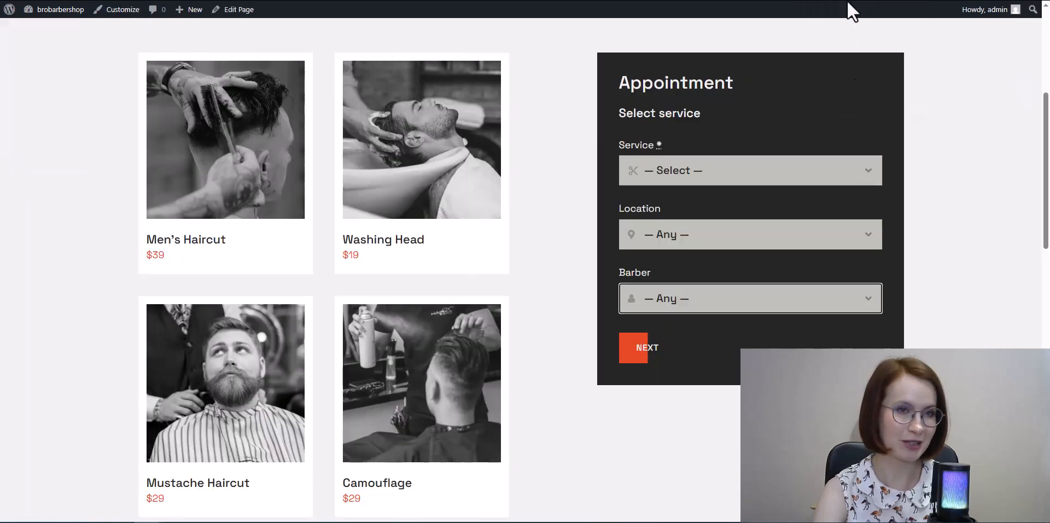
click(865, 239)
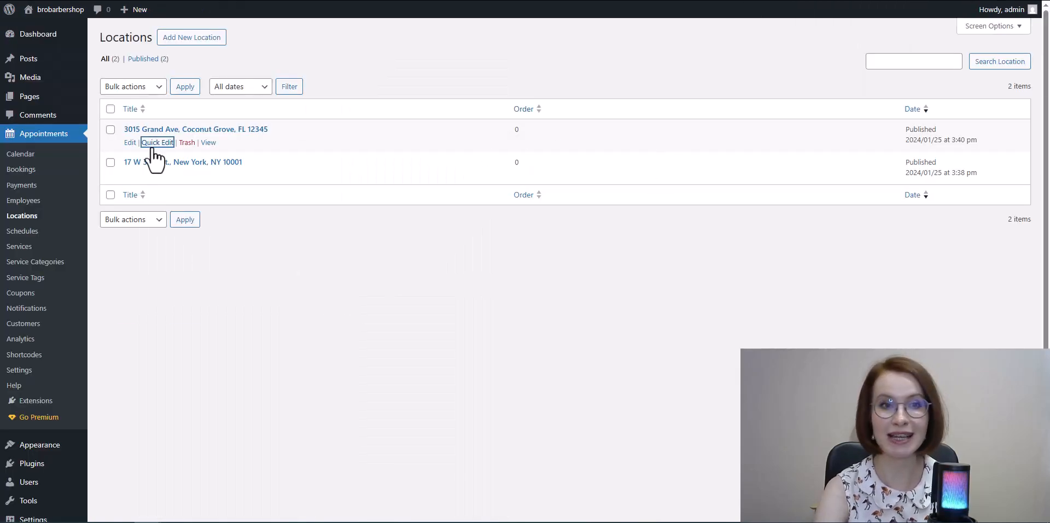
click(154, 144)
double_click(610, 143)
text(1)
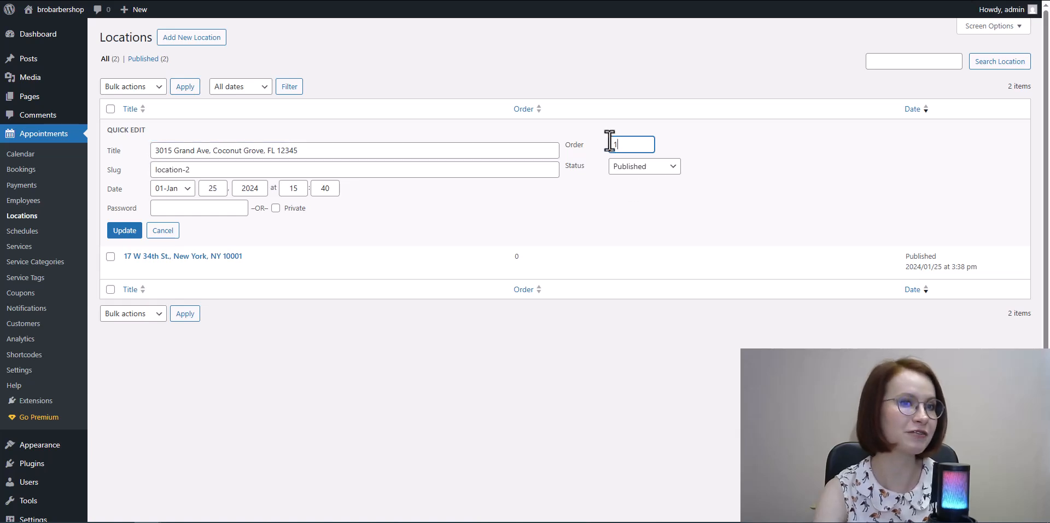
click(122, 230)
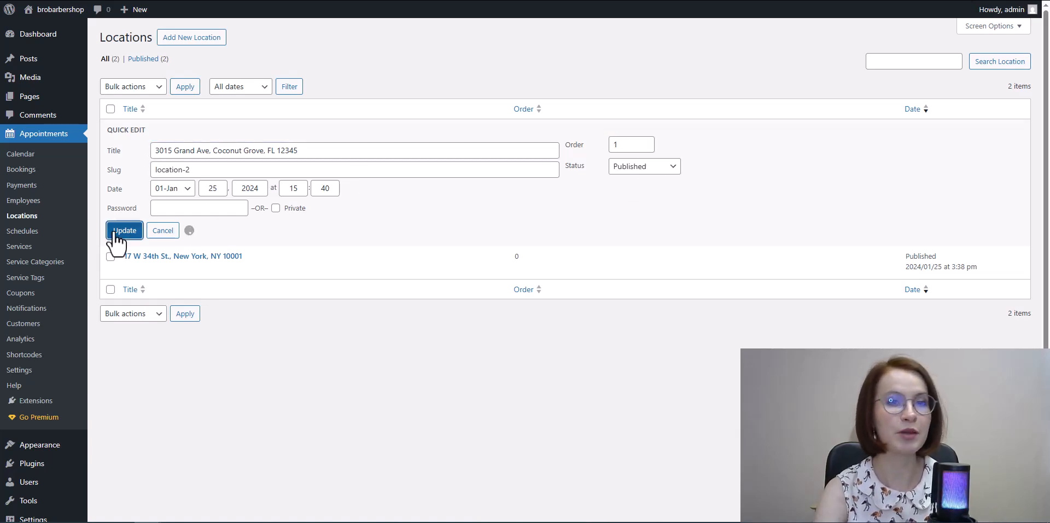
- Set the New York location's order to 2 with Quick Edit and update the entry
click(154, 175)
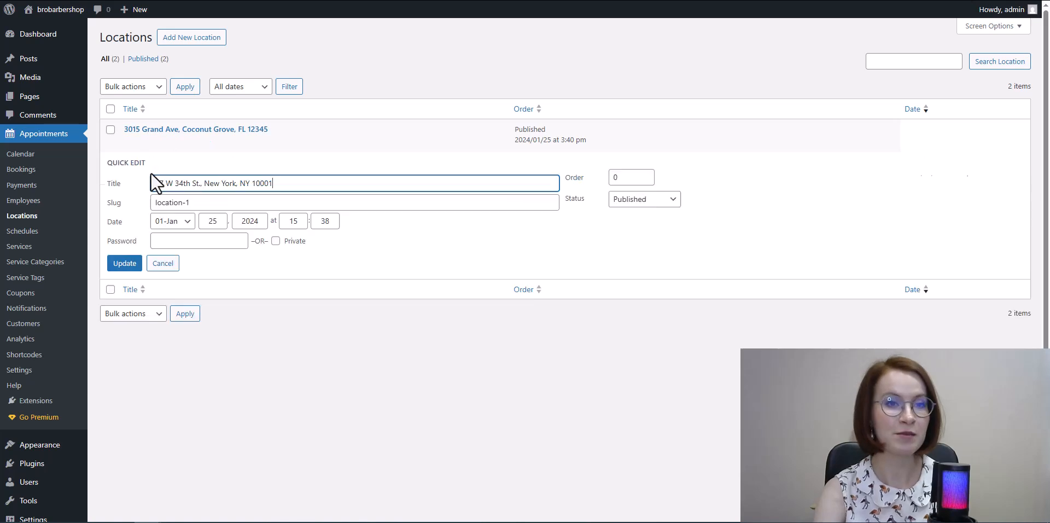
double_click(617, 177)
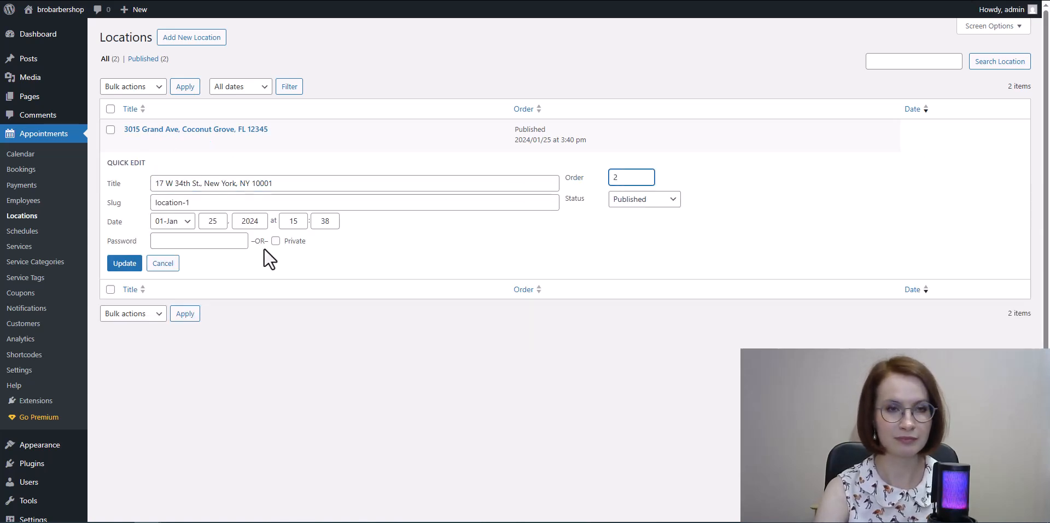
click(124, 265)
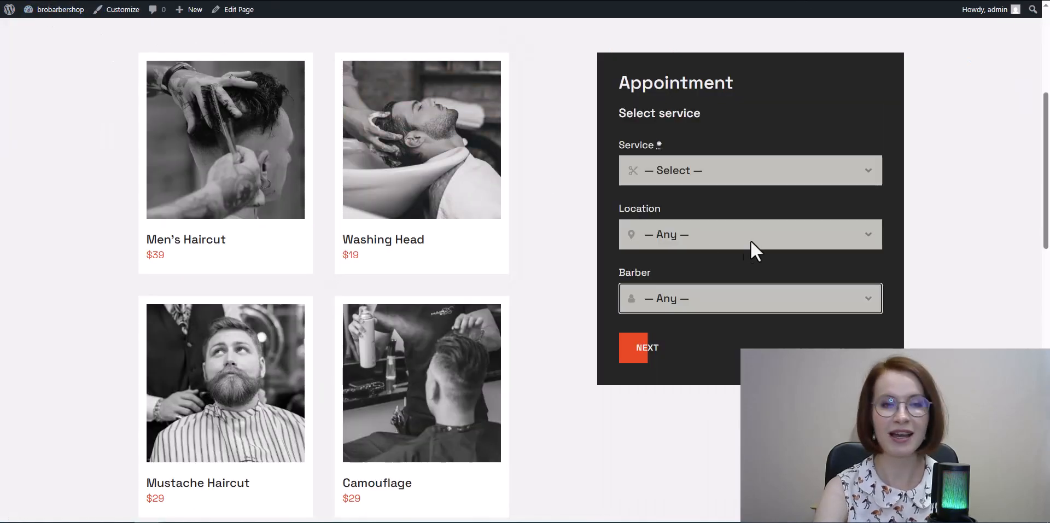
- Check the order of the Location and Service choices in the booking form
click(750, 240)
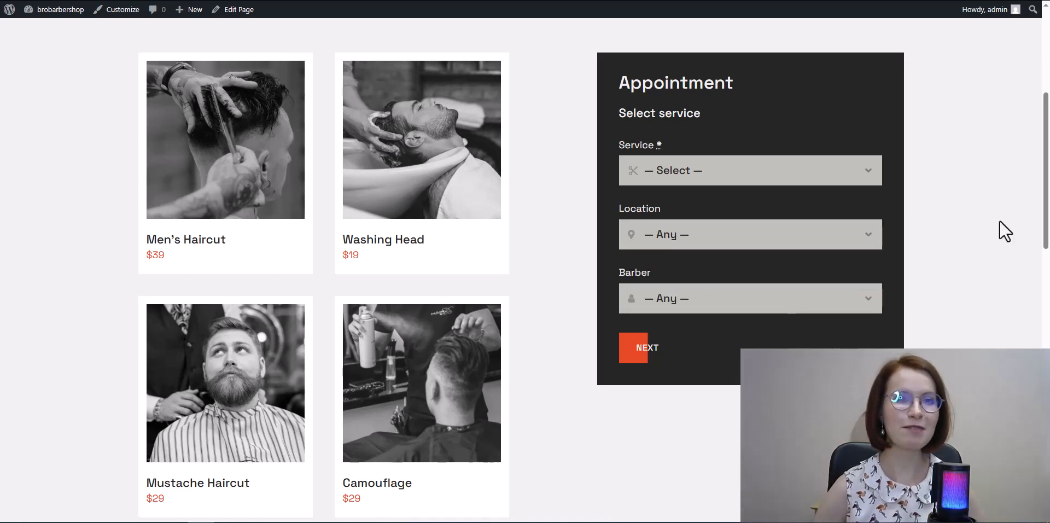
click(873, 166)
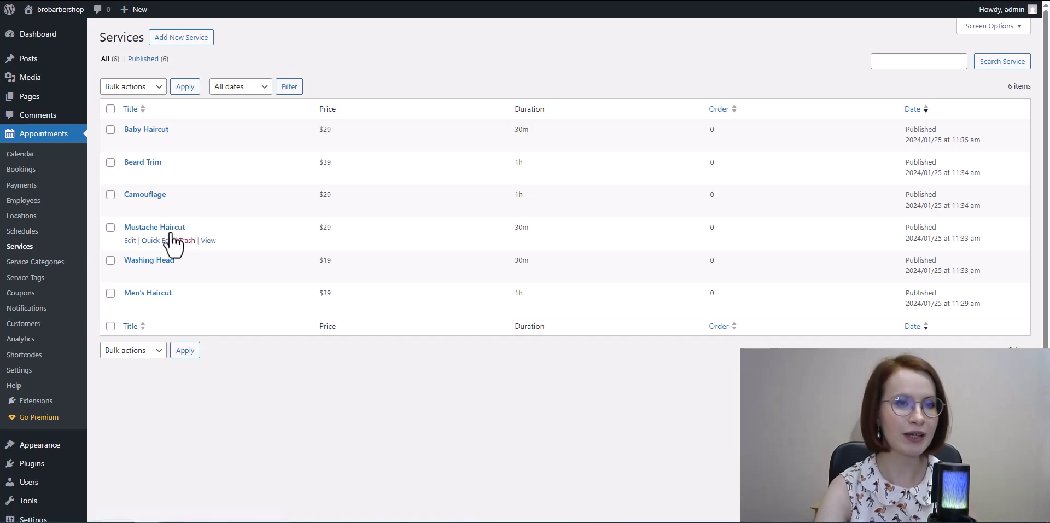
- Set the Men's Haircut service's order to 1 with Quick Edit and update the entry
click(149, 307)
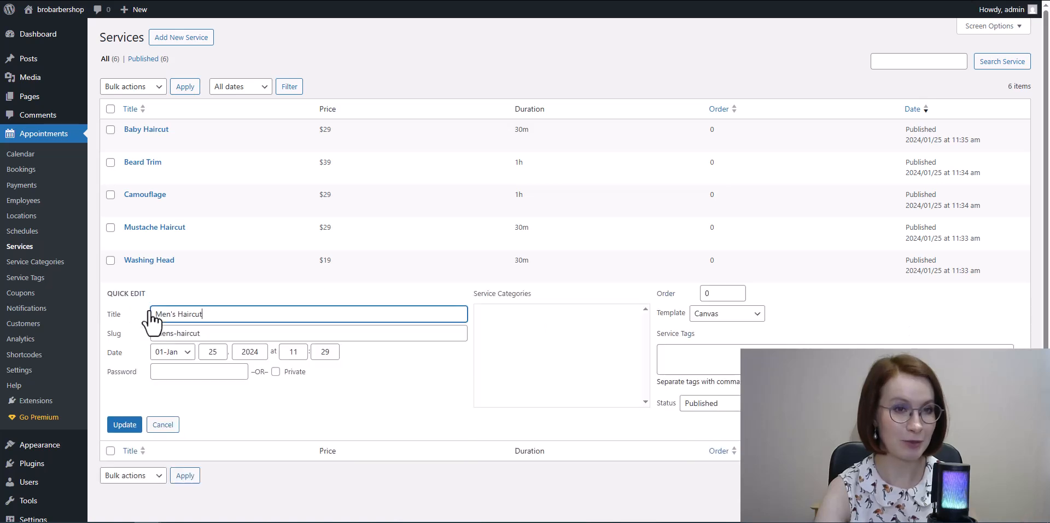
click(709, 294)
drag(709, 293, 701, 294)
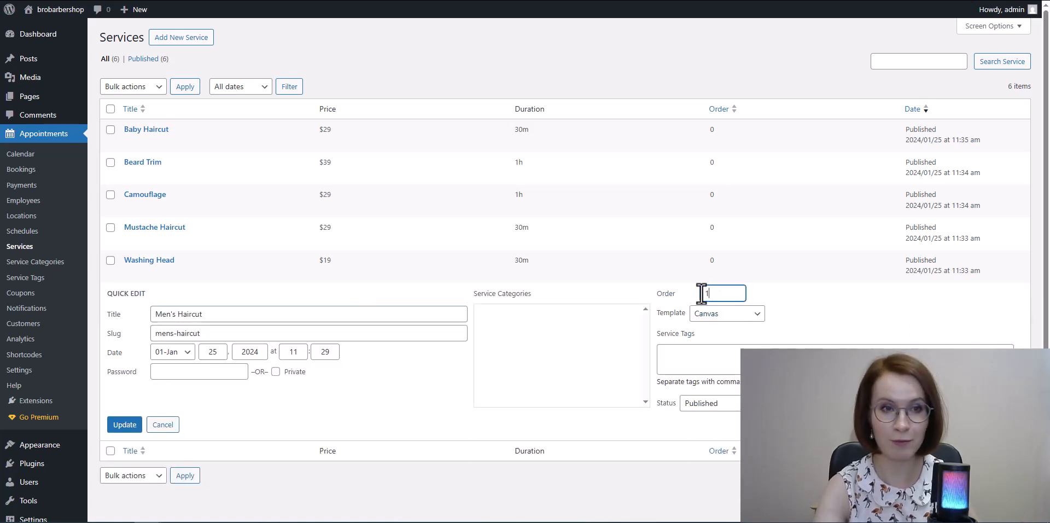
click(126, 427)
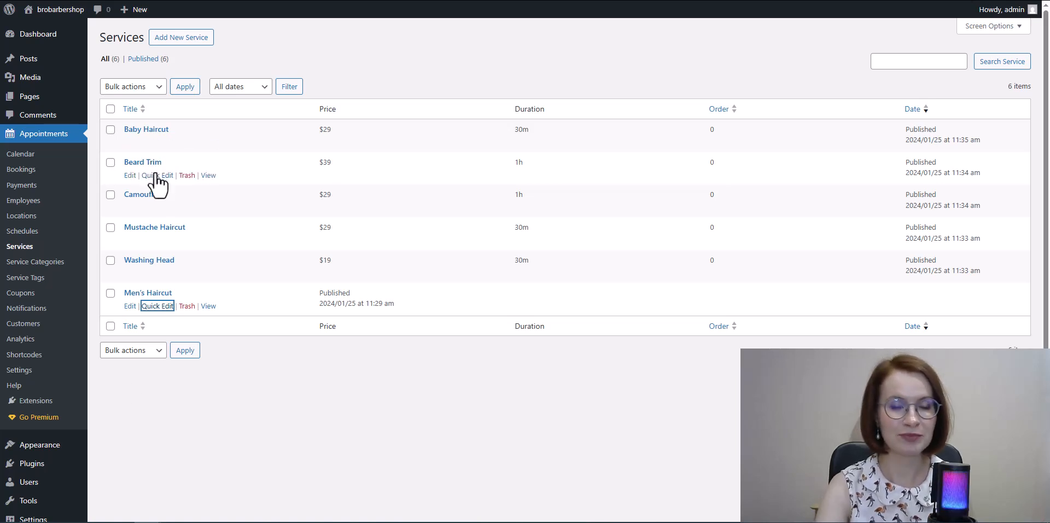
- Change the Beard Trim service's order number with Quick Edit and update the entry
click(157, 175)
double_click(703, 163)
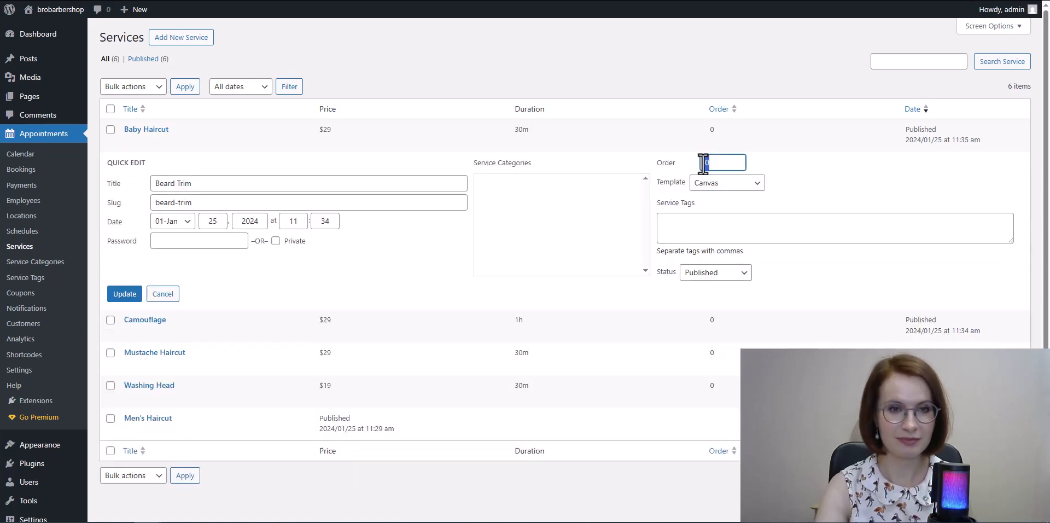
click(126, 295)
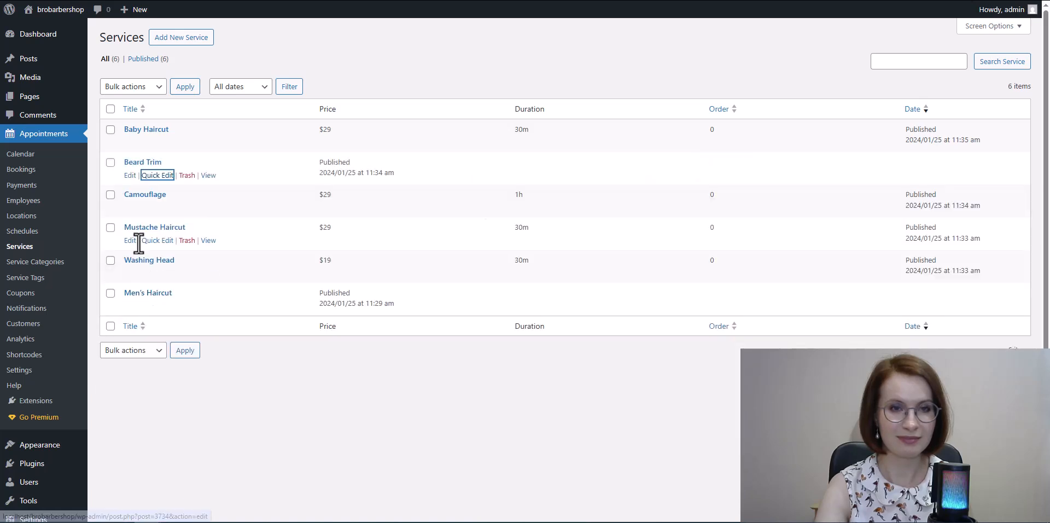
- Set the Mustache Haircut service's order to 3 with Quick Edit and update the entry
click(155, 239)
double_click(721, 228)
text(3)
key(Return)
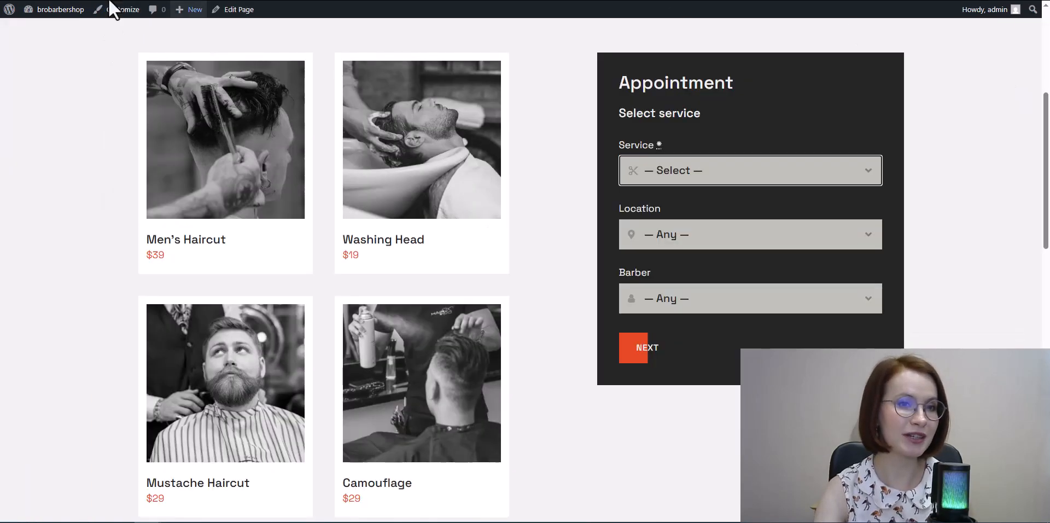
- Reload the booking page and check the order of the Service choices in the form
click(50, 1)
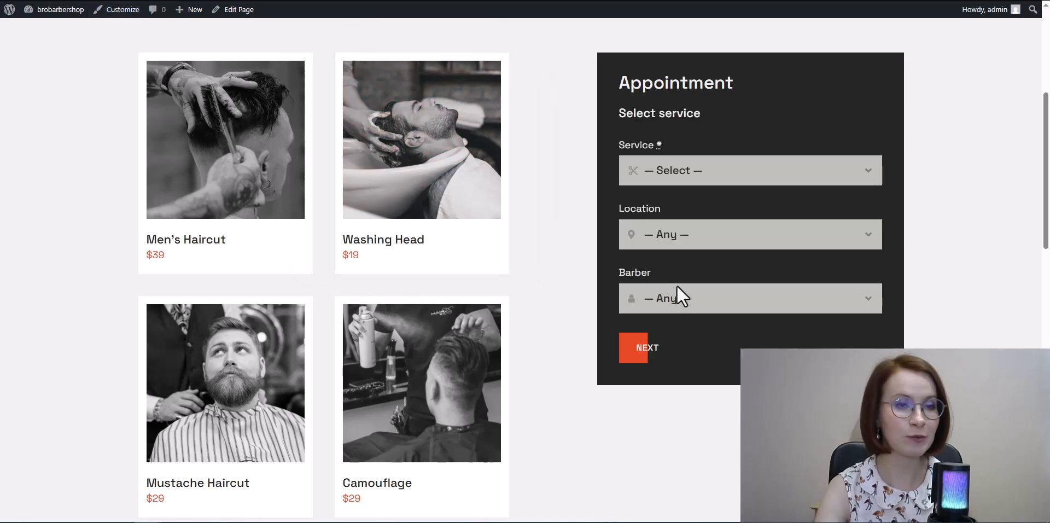
click(773, 176)
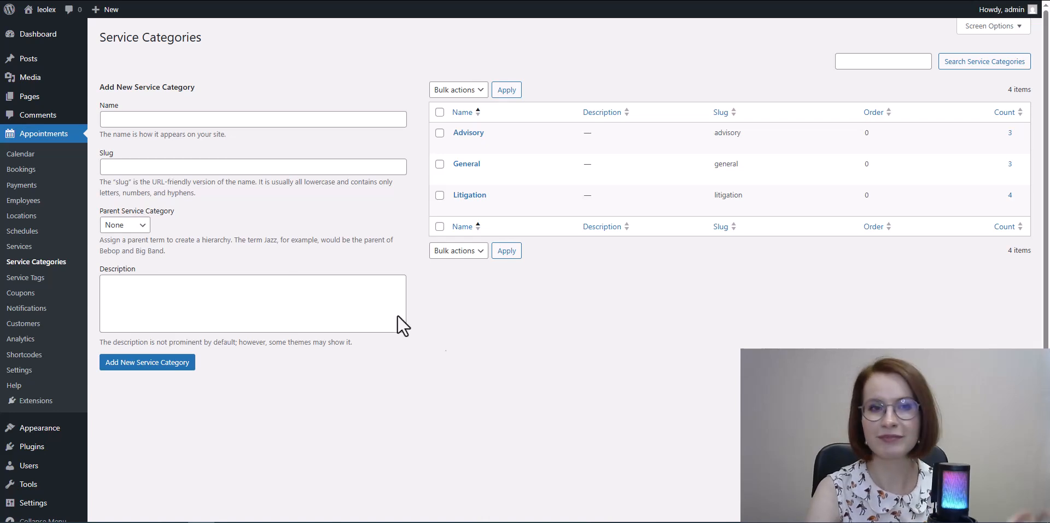
- Add a new service category named Professional Legal Services
click(129, 120)
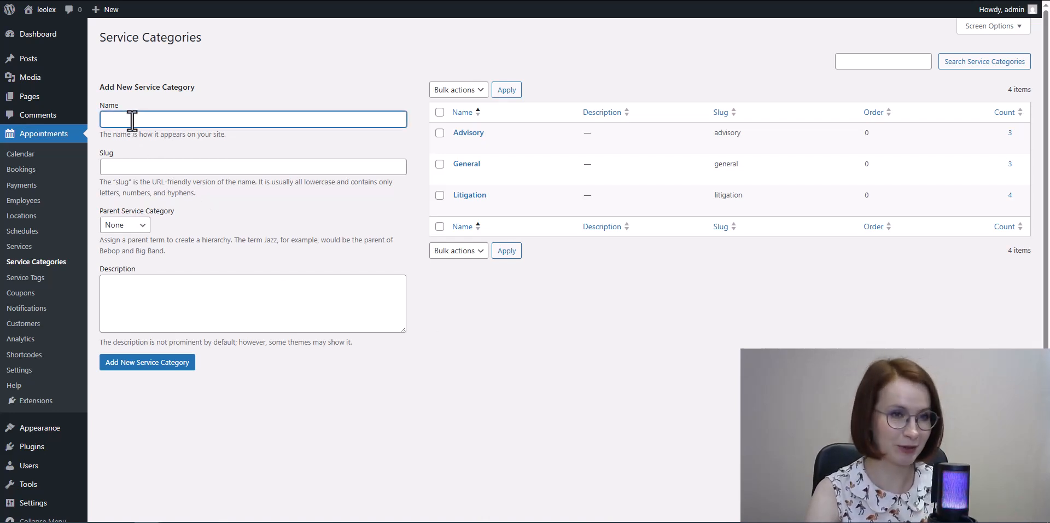
text(Professional Legal Services)
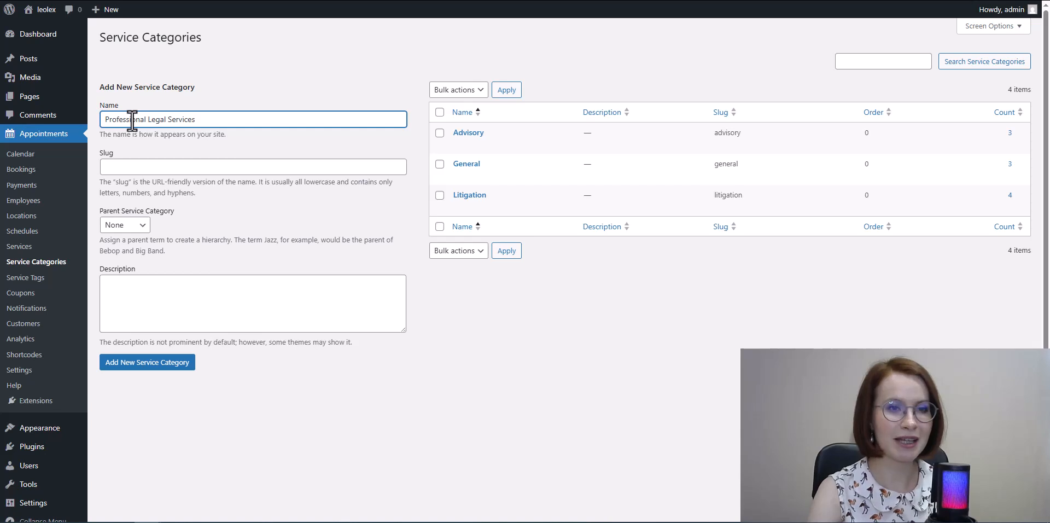
click(271, 140)
click(136, 370)
- Add another service category named Other Services / General Practice
click(133, 154)
text(Other Services / General Practice)
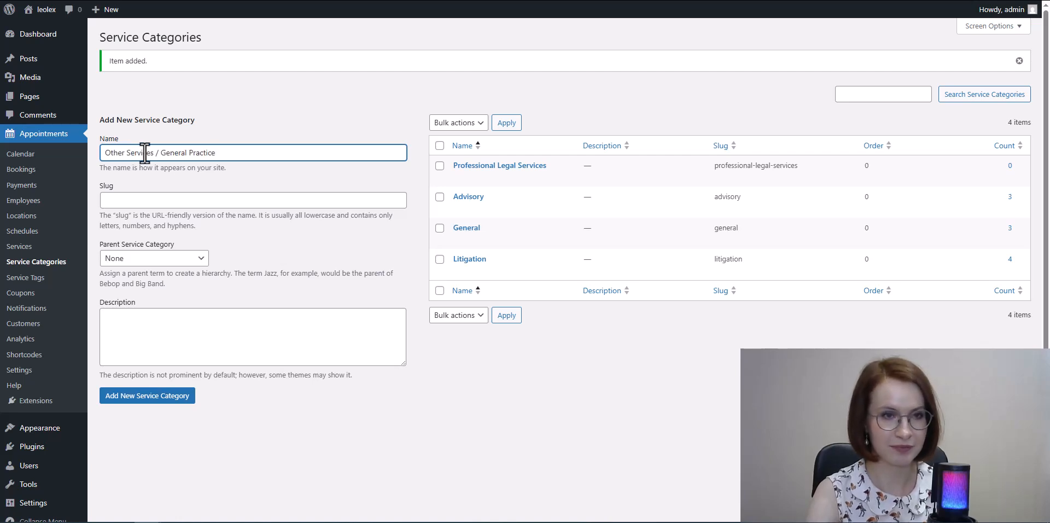
key(Tab)
click(135, 402)
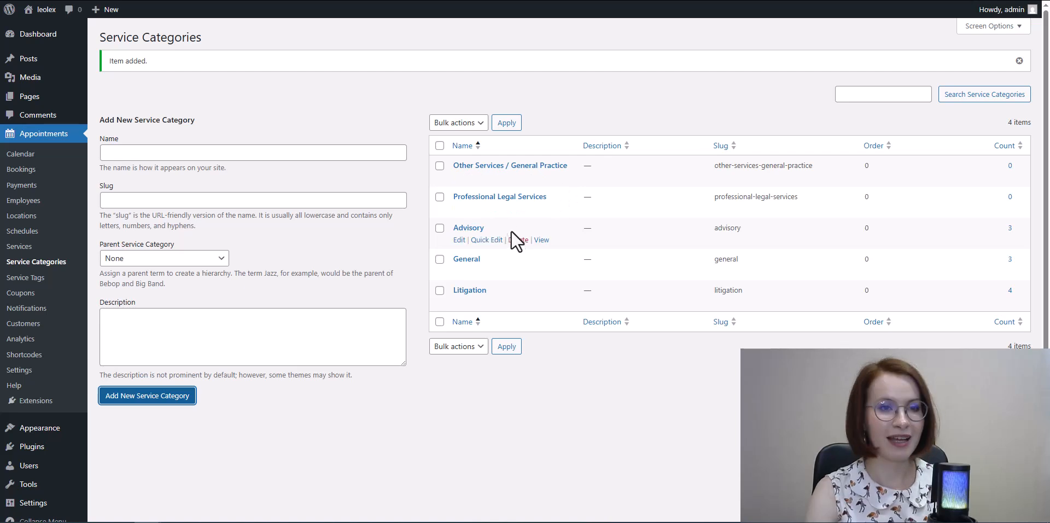
- Set Professional Legal Services as the Advisory category's parent, update it and return to the category list
click(459, 240)
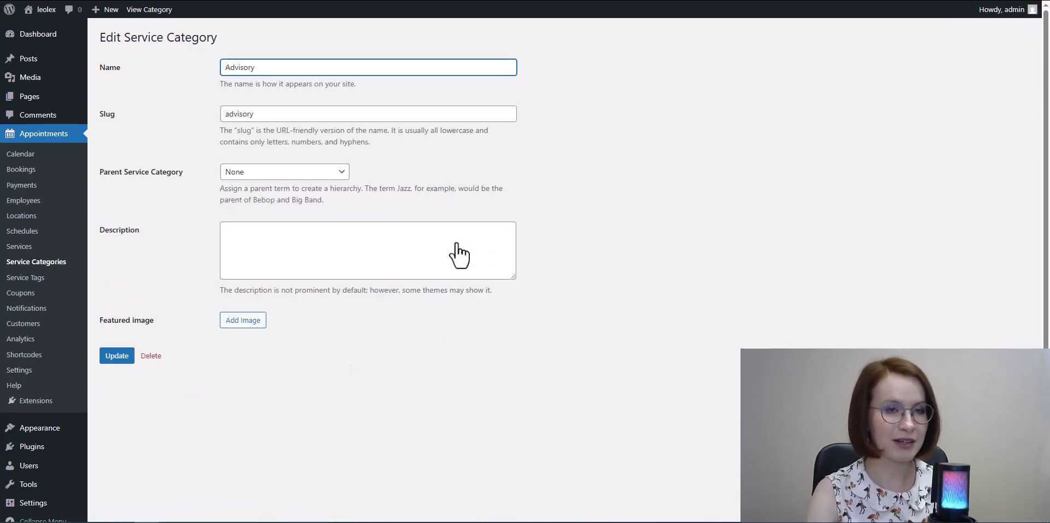
click(342, 175)
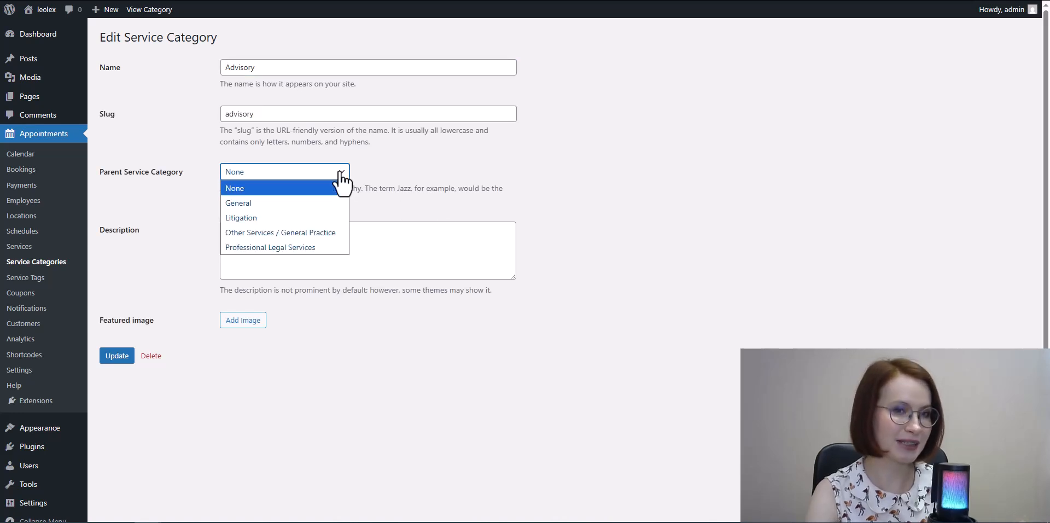
click(320, 247)
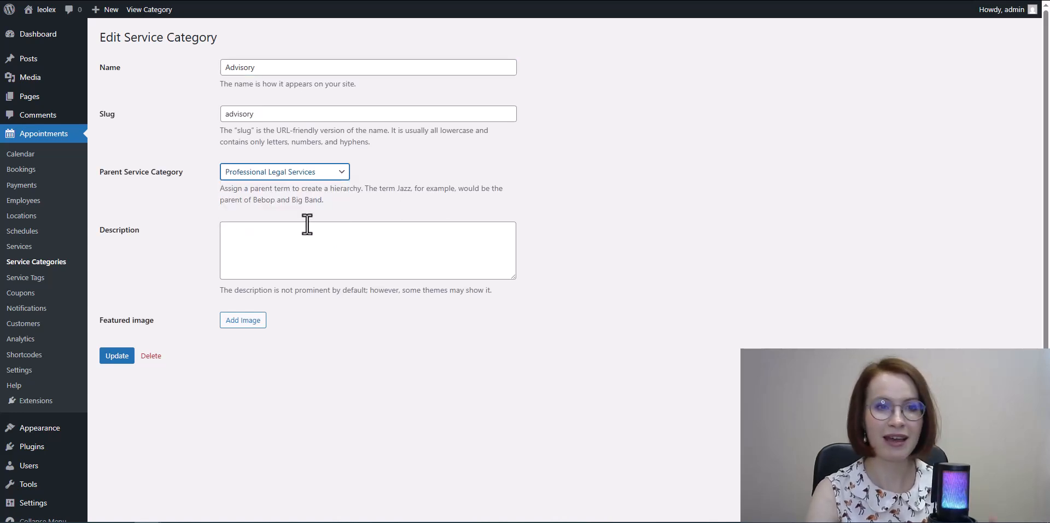
click(116, 360)
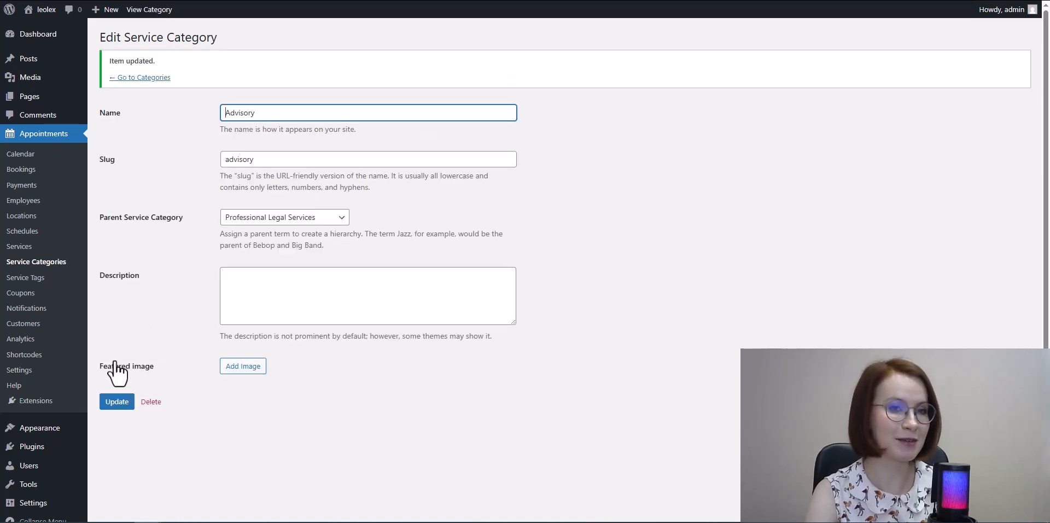
click(143, 78)
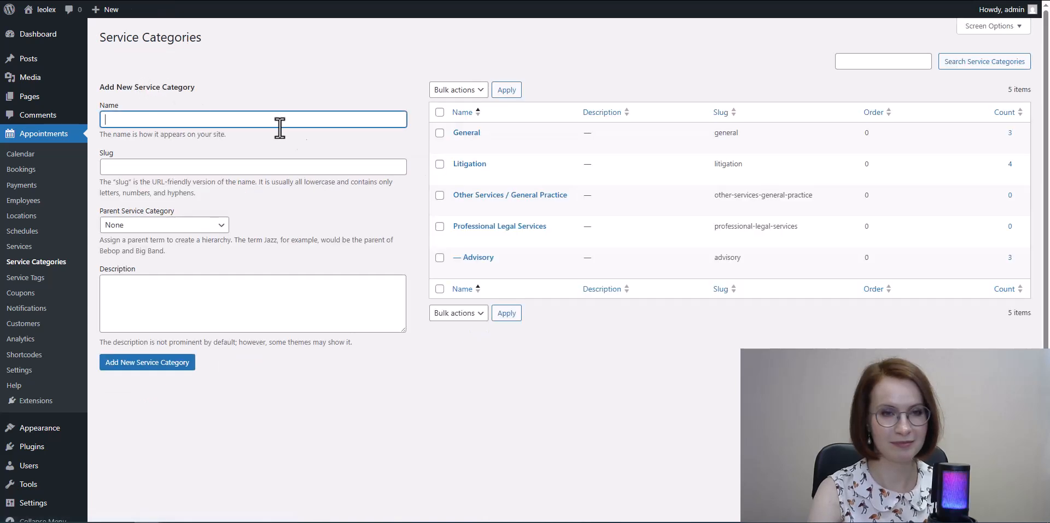
- Assign the Litigation category to the parent Professional Legal Services, save the update and go back to the categories
click(459, 176)
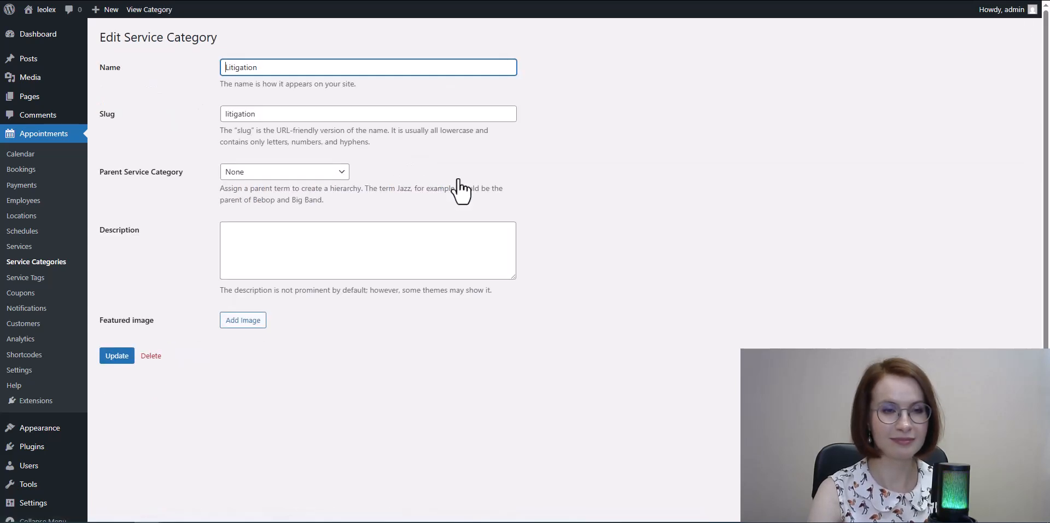
click(333, 173)
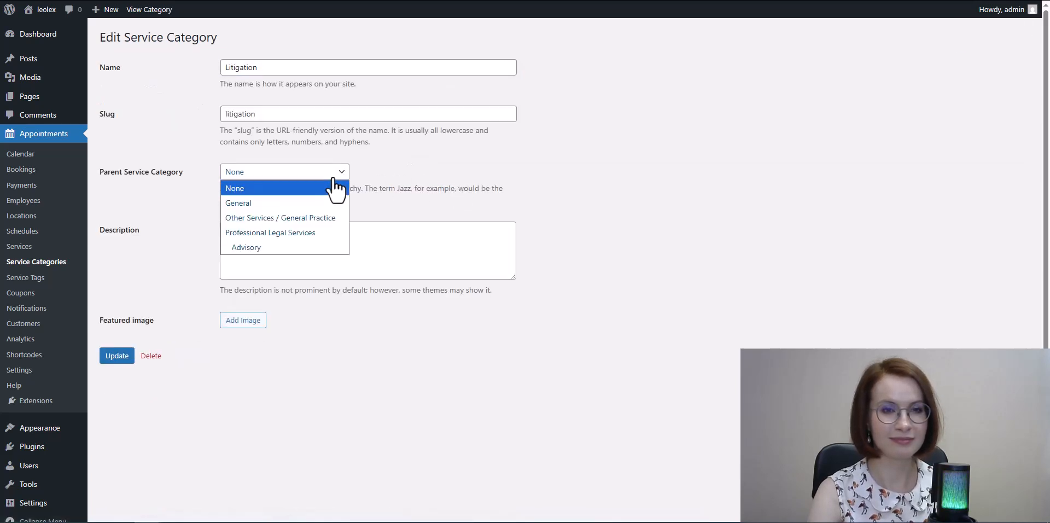
click(264, 234)
click(112, 357)
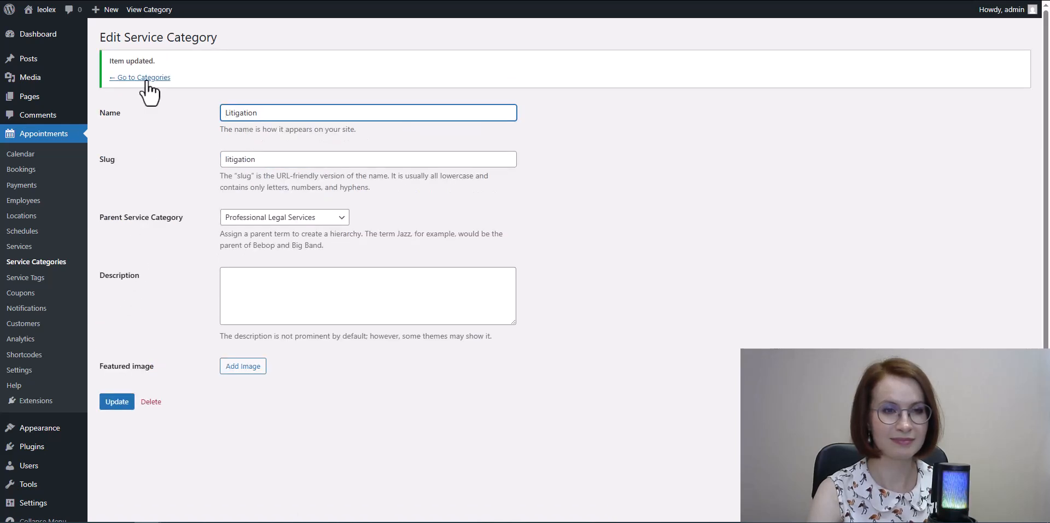
click(145, 77)
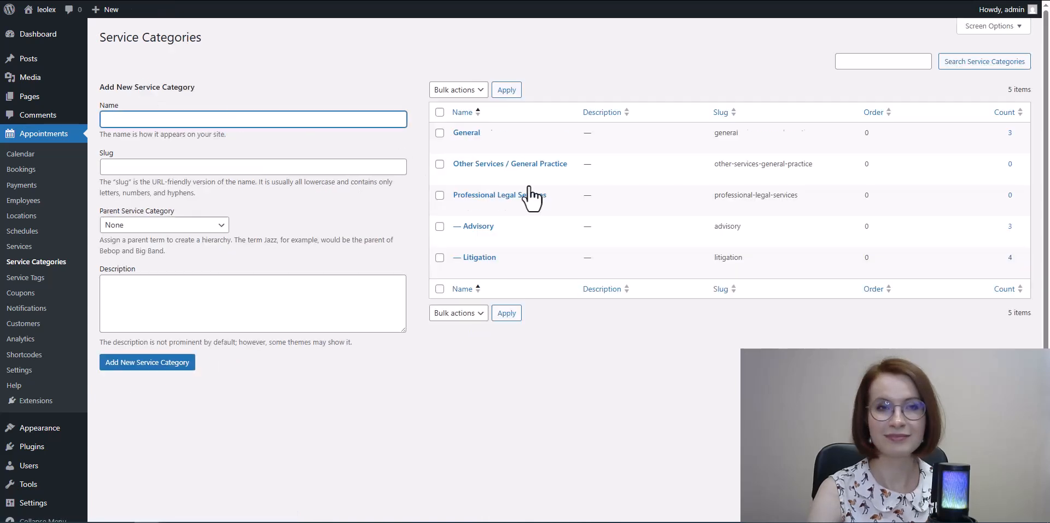
- Set the Professional Legal Services category's order to 1 with Quick Edit and update it
click(484, 206)
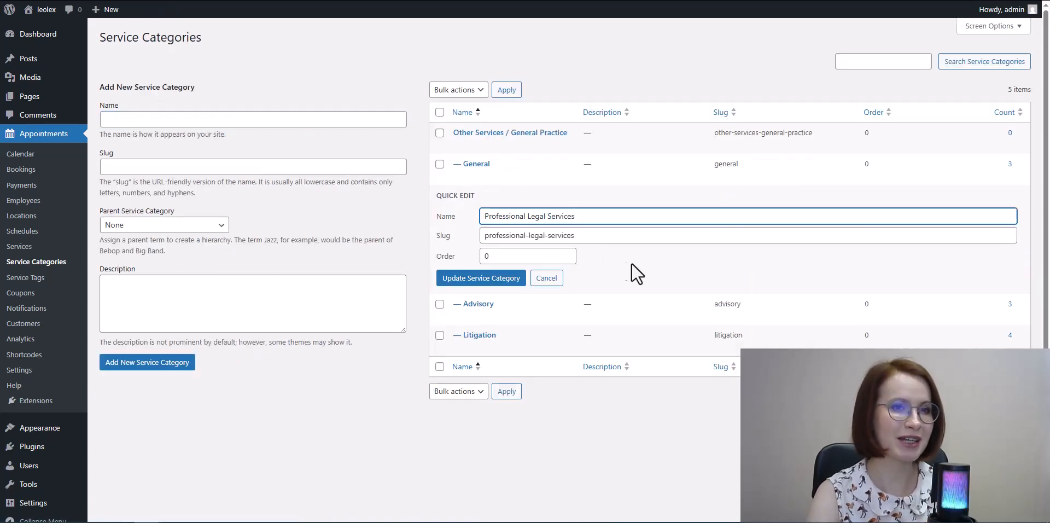
drag(493, 257, 478, 257)
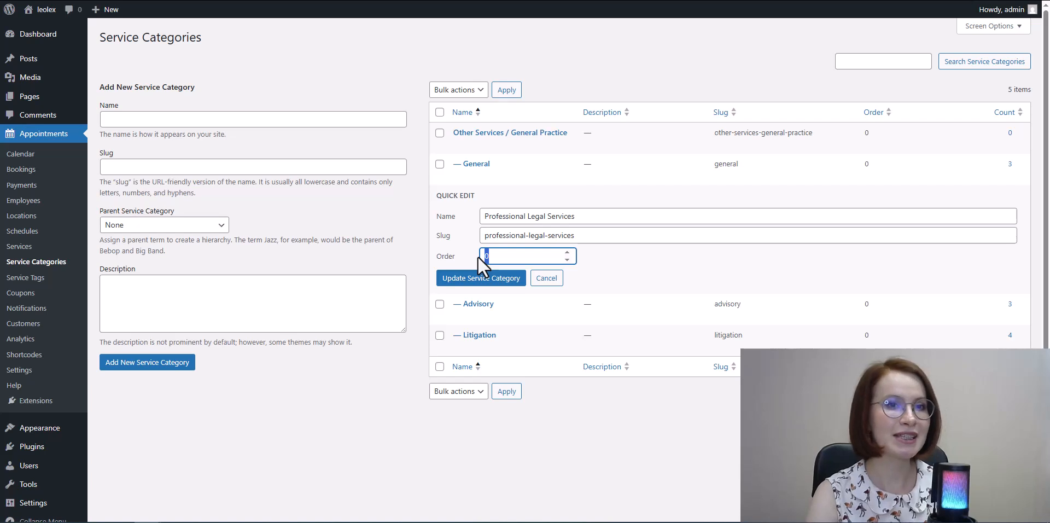
click(485, 277)
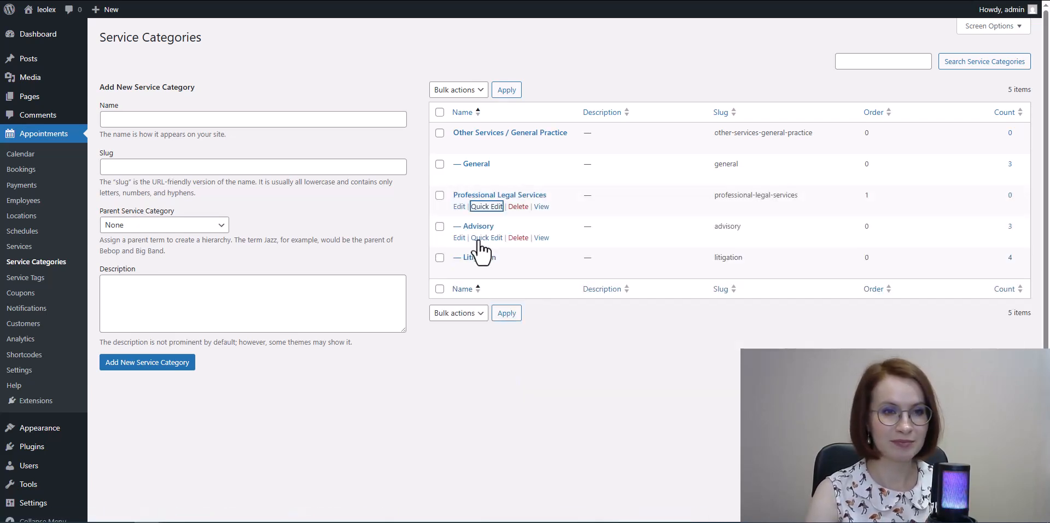
- Set the Advisory category's order to 2 with Quick Edit and update it
click(484, 237)
click(490, 286)
double_click(490, 286)
text(2)
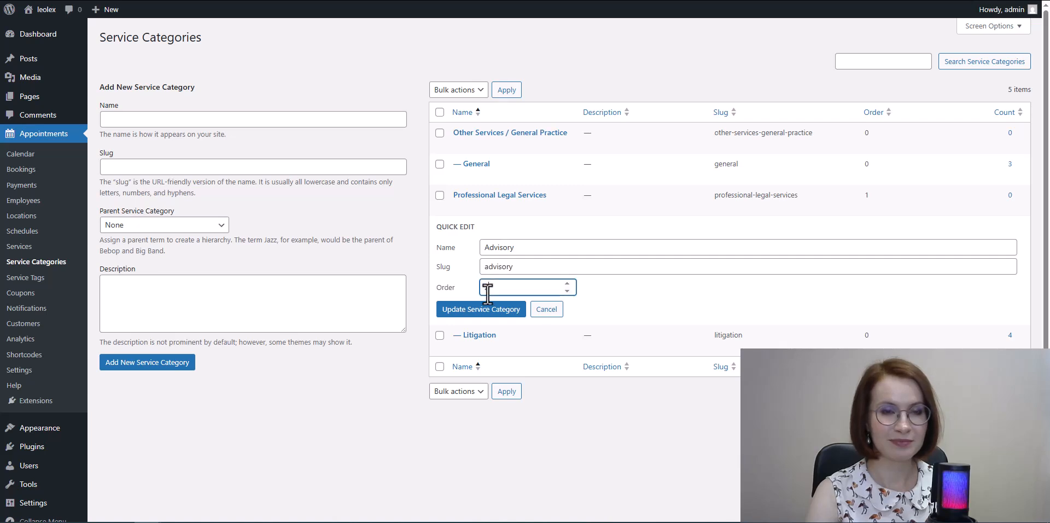
click(491, 311)
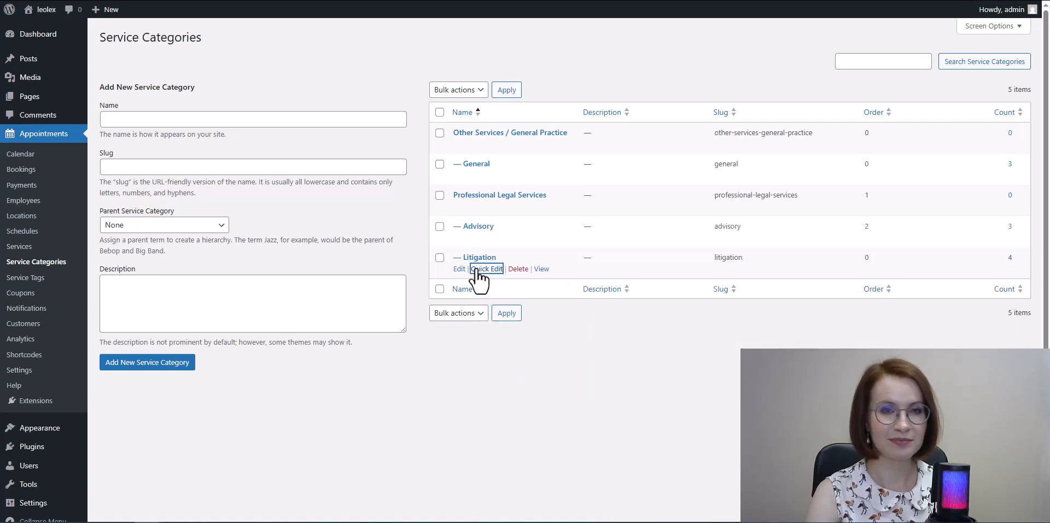
- Set the Litigation category's order to 3 with Quick Edit and update it
click(476, 275)
double_click(484, 318)
text(3)
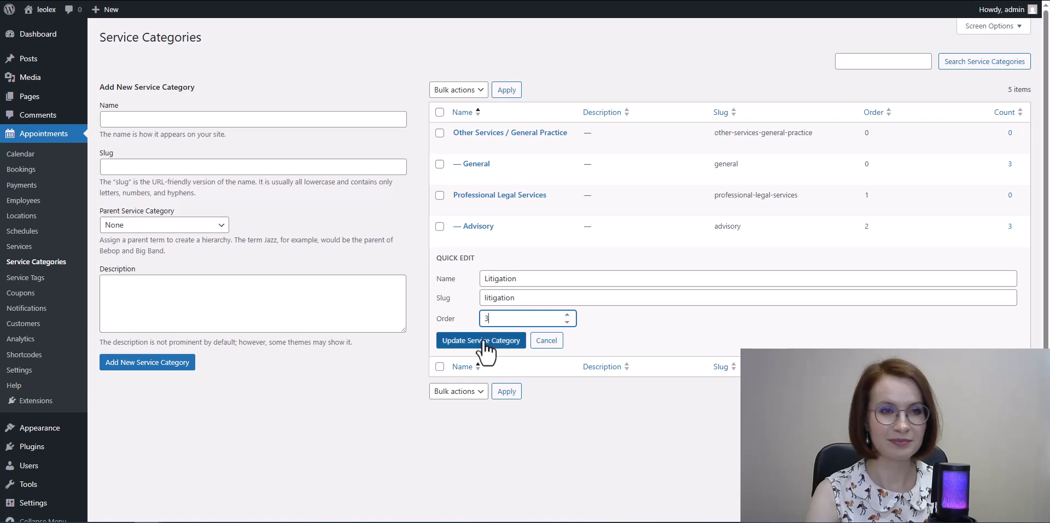
click(481, 340)
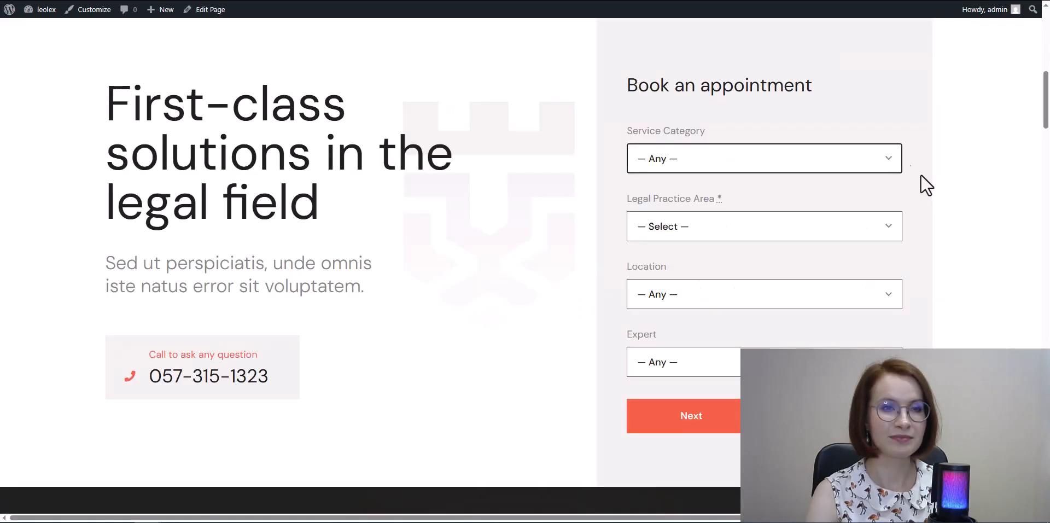
- Check the order of the Service Category choices in the booking form
click(886, 159)
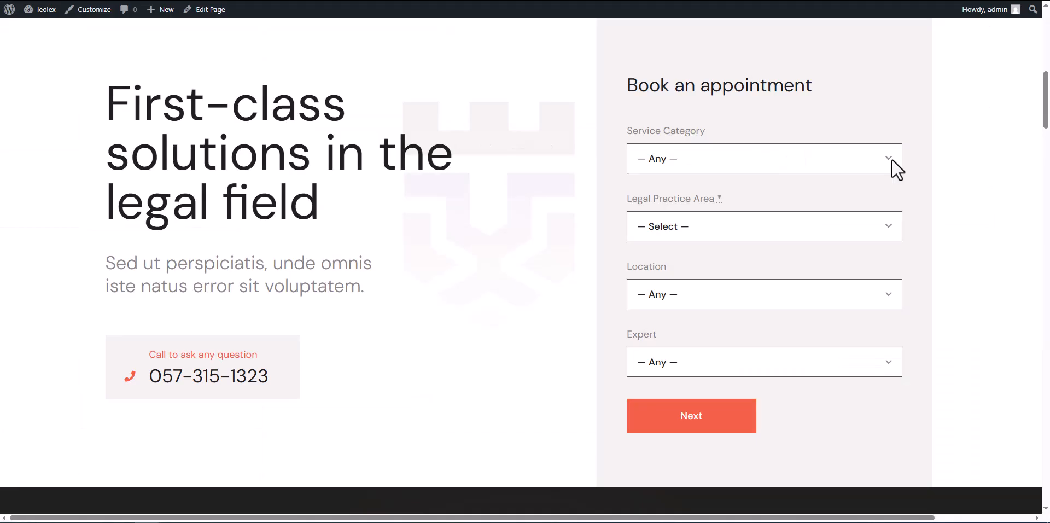
- Choose the General category and the Family Practice service in the booking form and continue to date selection
click(891, 159)
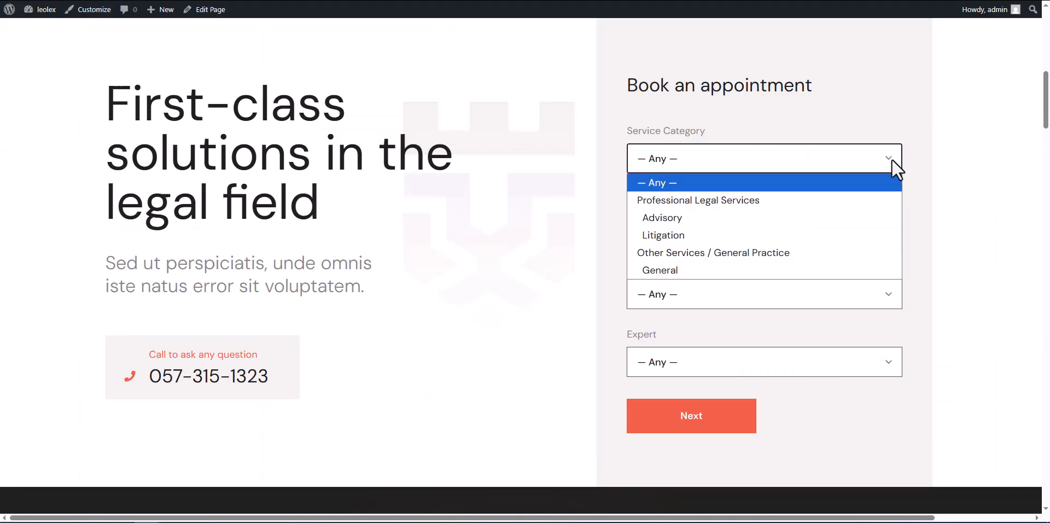
click(853, 268)
click(886, 228)
click(853, 302)
click(693, 431)
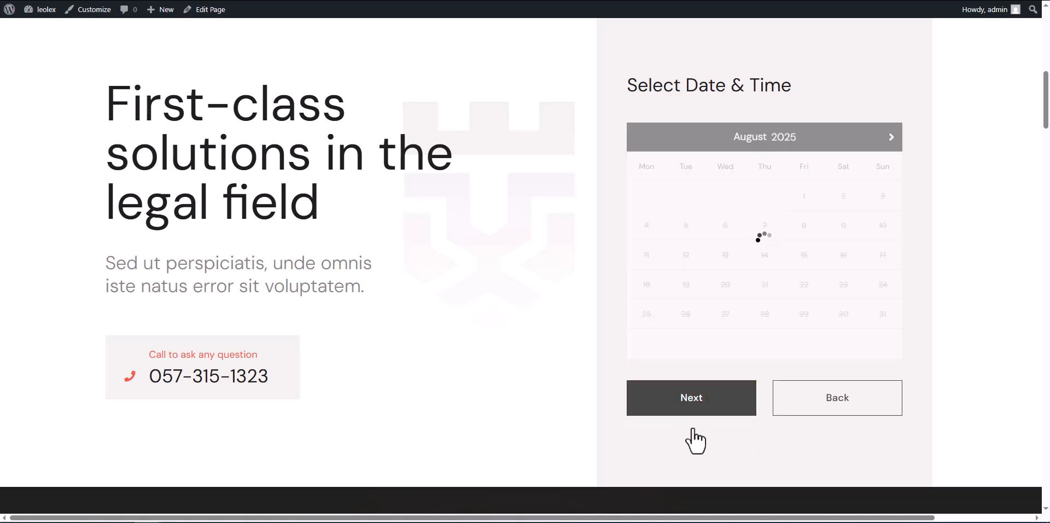
- Pick August 29, 2025 at 9:00 am for the appointment and continue to the checkout
click(804, 316)
scroll(907, 356, down, 1)
click(864, 325)
scroll(875, 345, down, 3)
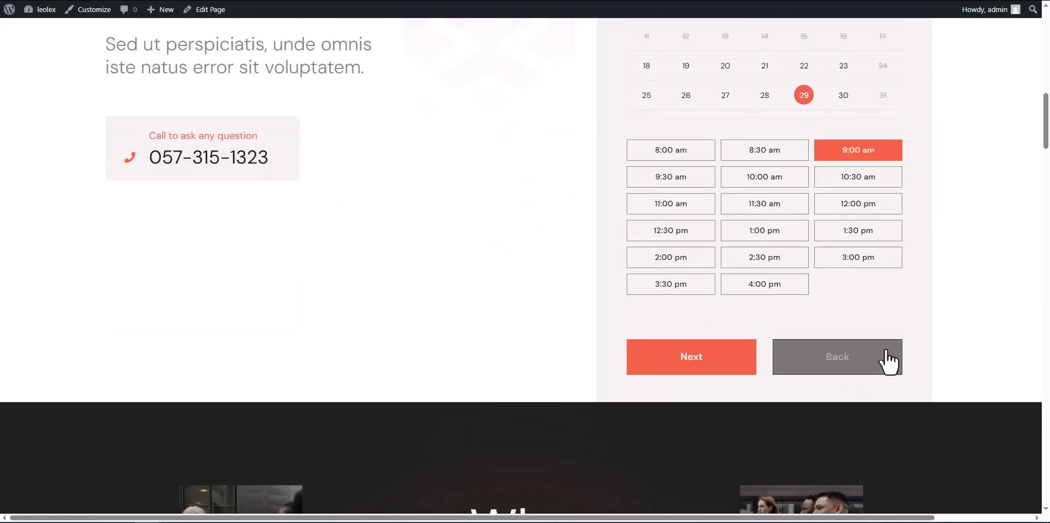
click(746, 355)
click(689, 319)
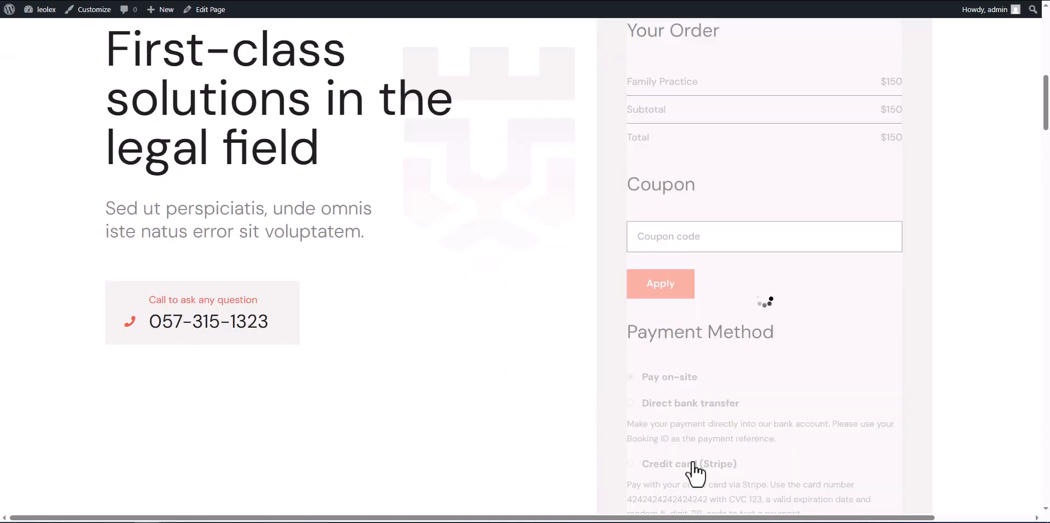
- Choose Credit card (Stripe) as payment method, fill in the card number, expiration date, security code and ZIP code, and submit the reservation
scroll(681, 442, down, 2)
click(629, 355)
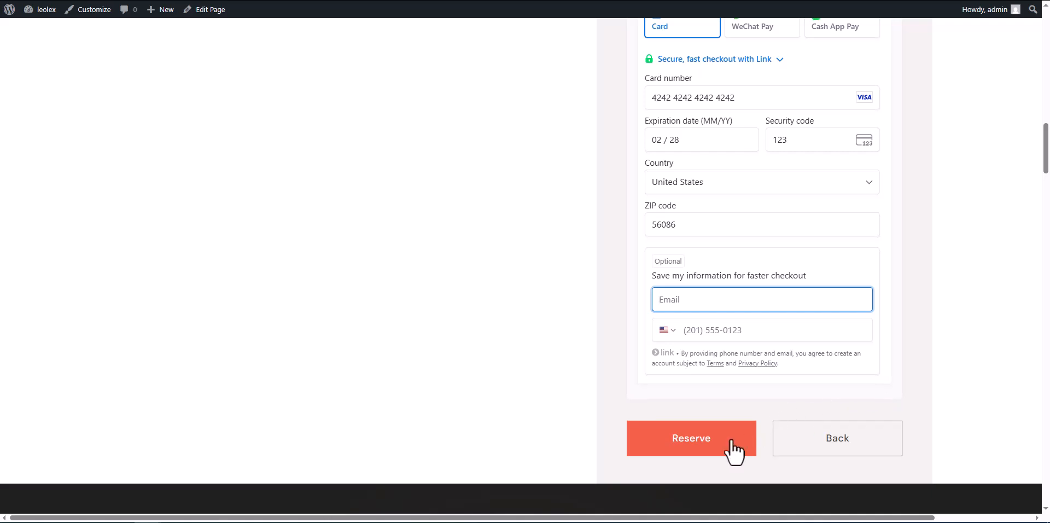
click(693, 451)
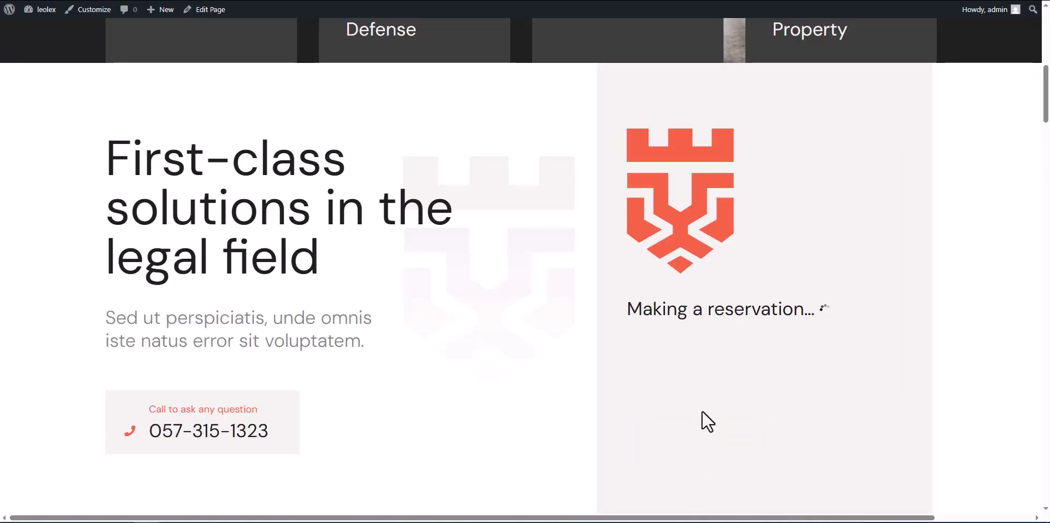
- Add the booked Family Practice appointment to Google Calendar and save the event
scroll(898, 387, down, 1)
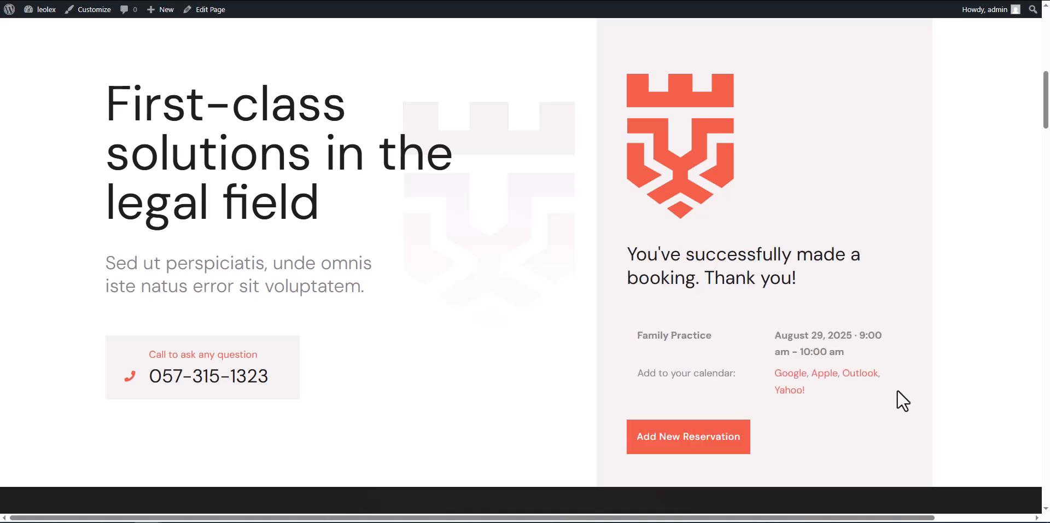
click(789, 379)
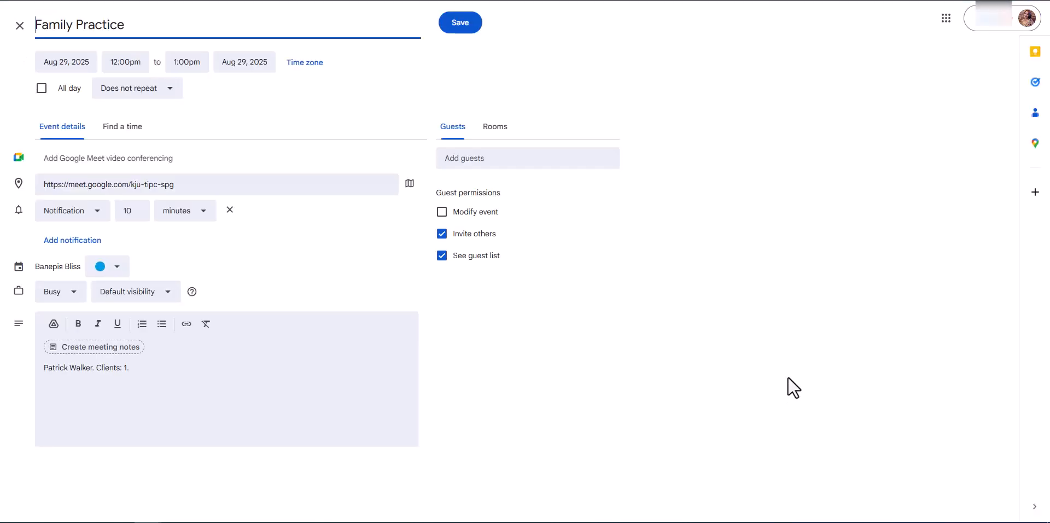
click(457, 28)
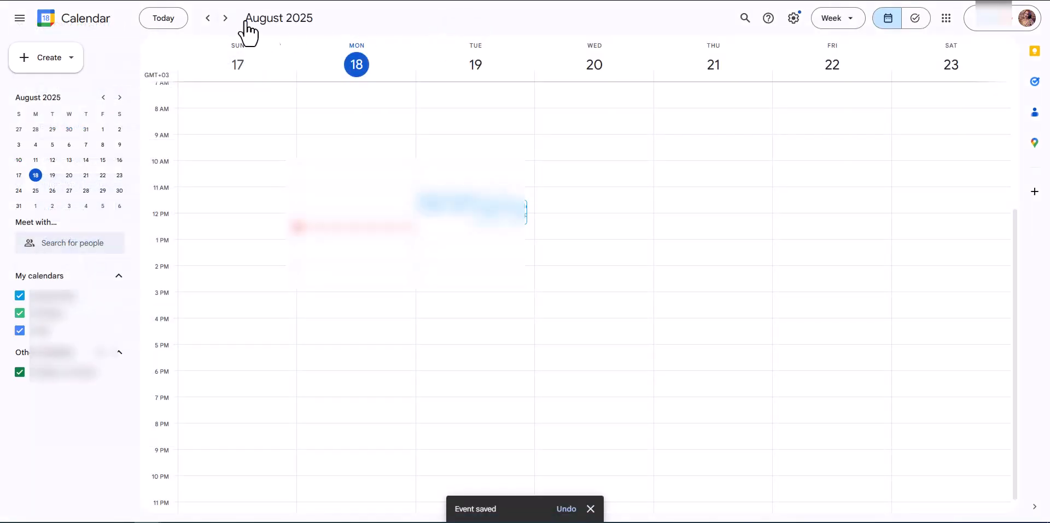
- Show the week of August 24–30 in Google Calendar, view the Family Practice event's details and follow its Google Meet link
click(225, 18)
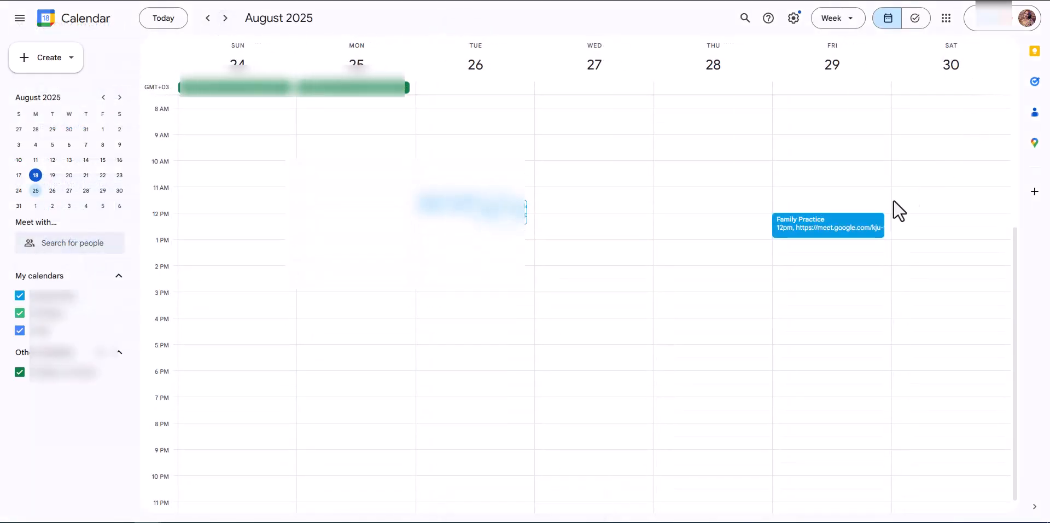
click(832, 235)
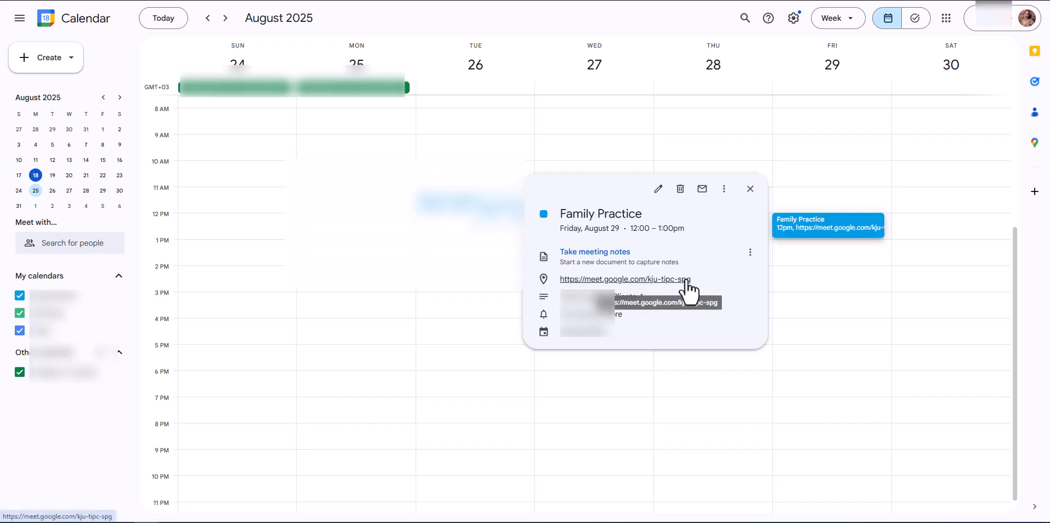
click(632, 280)
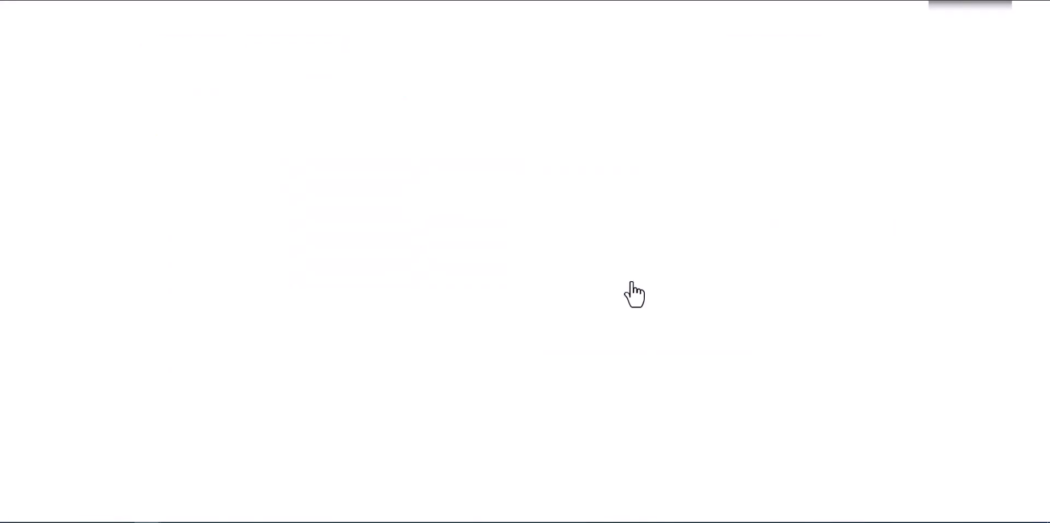